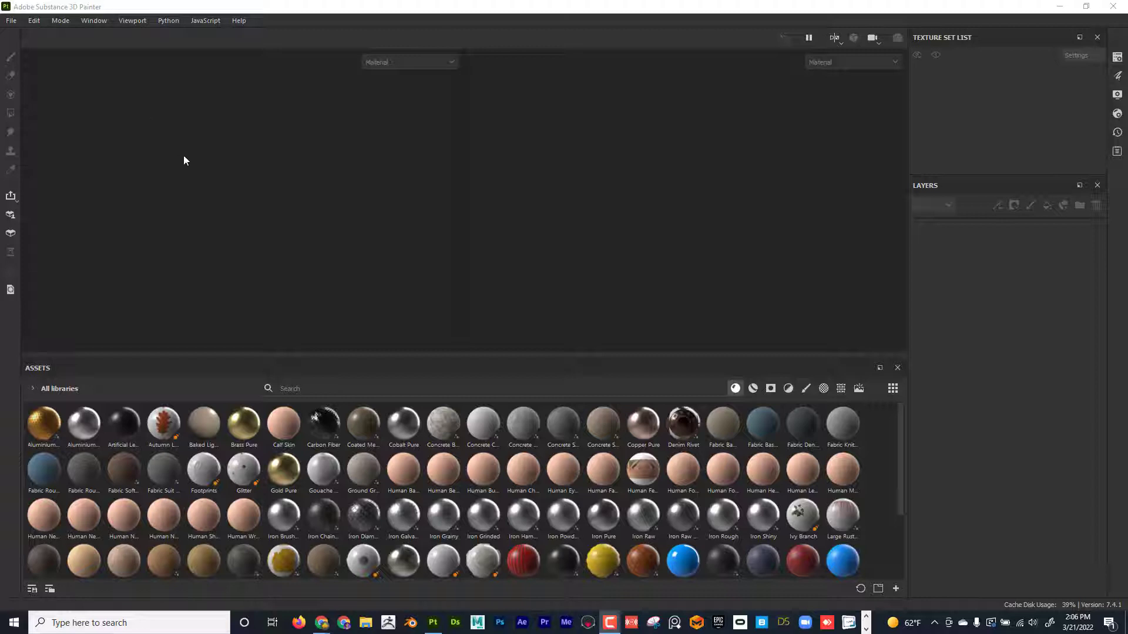
Start a new project and choose the ShipFBX file on the Desktop as its mesh
{"action": "left_click", "coordinate": [10, 21]}
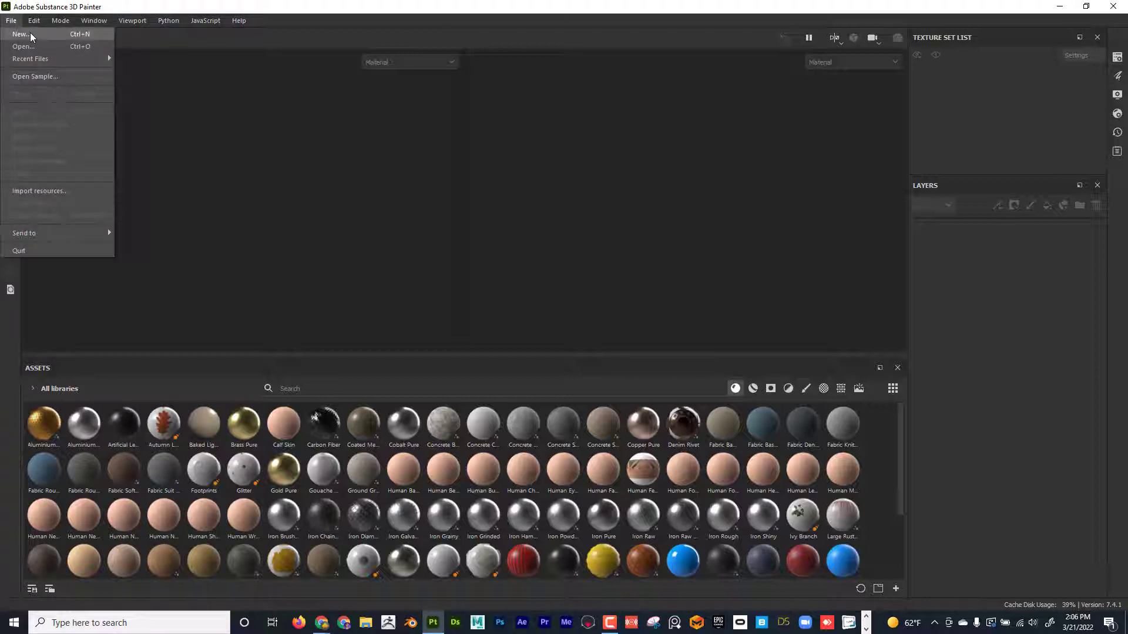
{"action": "left_click", "coordinate": [29, 36]}
{"action": "left_click_drag", "start_coordinate": [487, 138], "coordinate": [454, 91]}
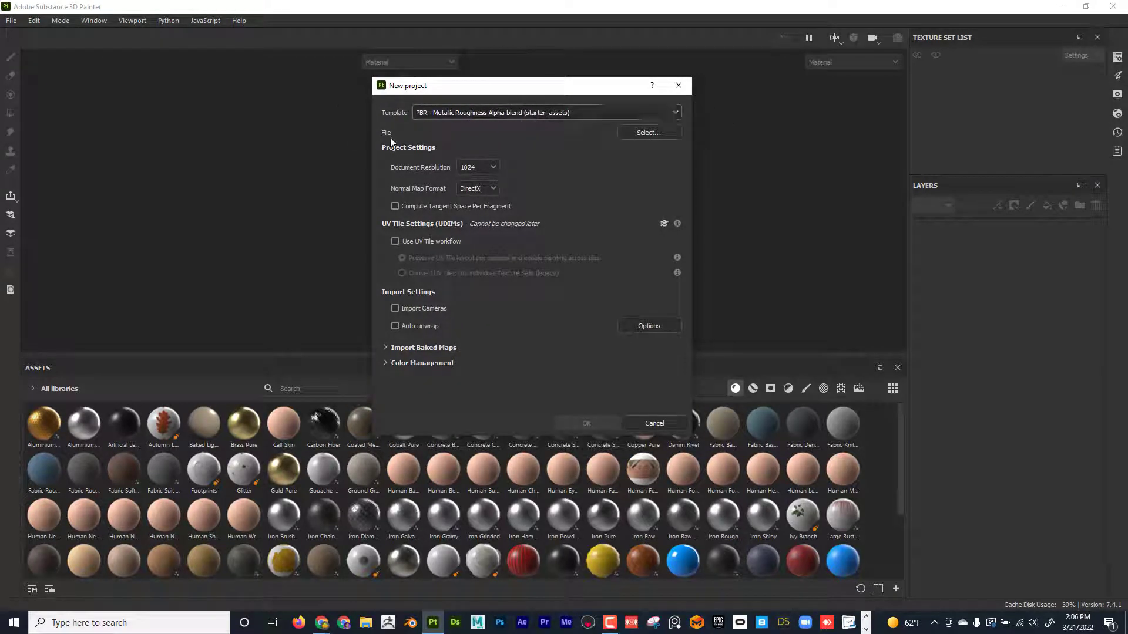
{"action": "left_click", "coordinate": [640, 134]}
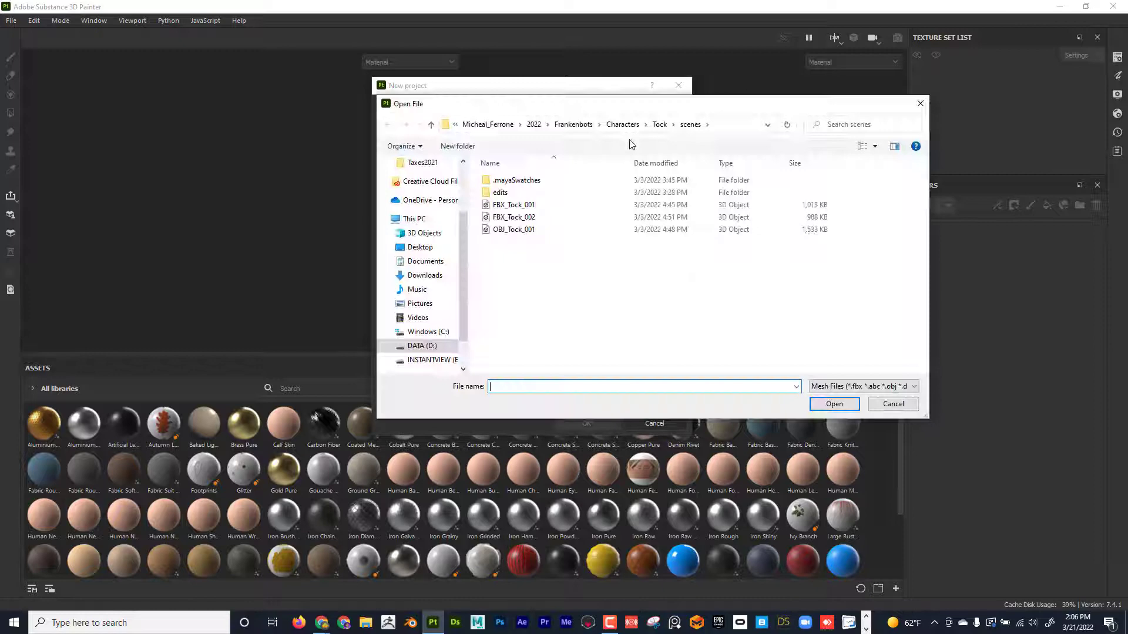
{"action": "left_click", "coordinate": [420, 247]}
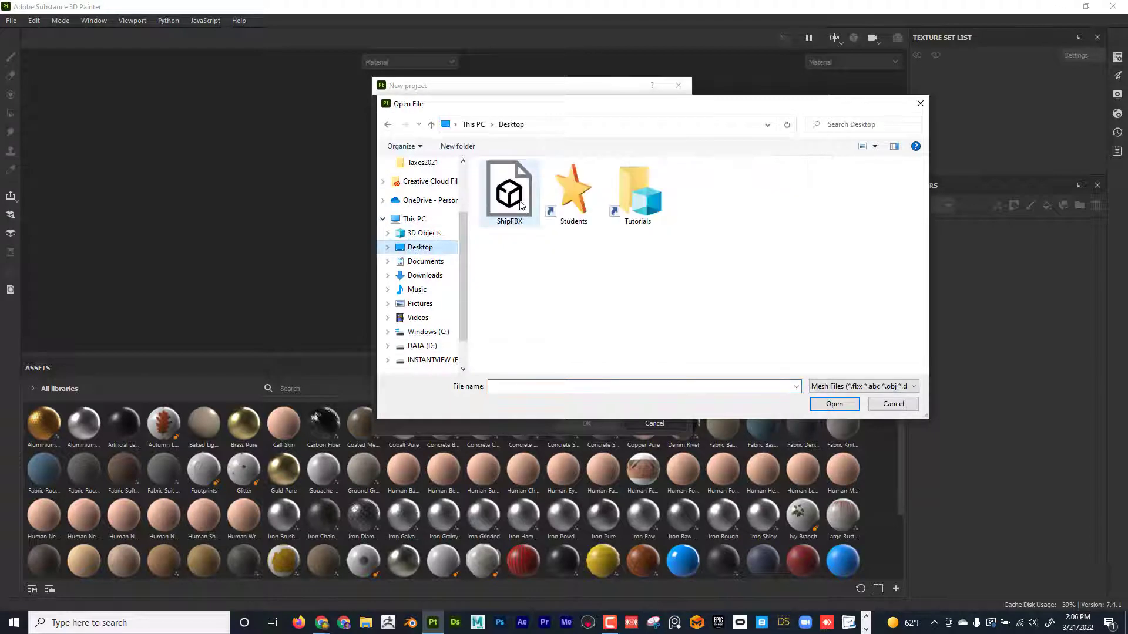
{"action": "left_click", "coordinate": [509, 214]}
{"action": "left_click", "coordinate": [835, 404]}
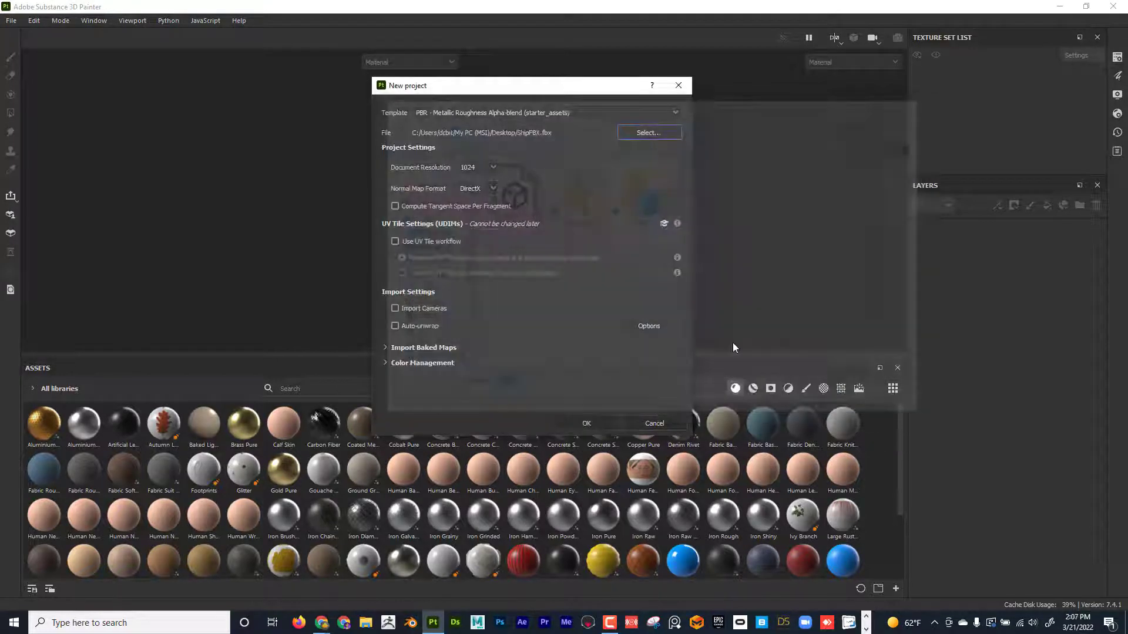
Set the document resolution to 2048 and create the project
{"action": "left_click", "coordinate": [478, 167]}
{"action": "left_click", "coordinate": [470, 230]}
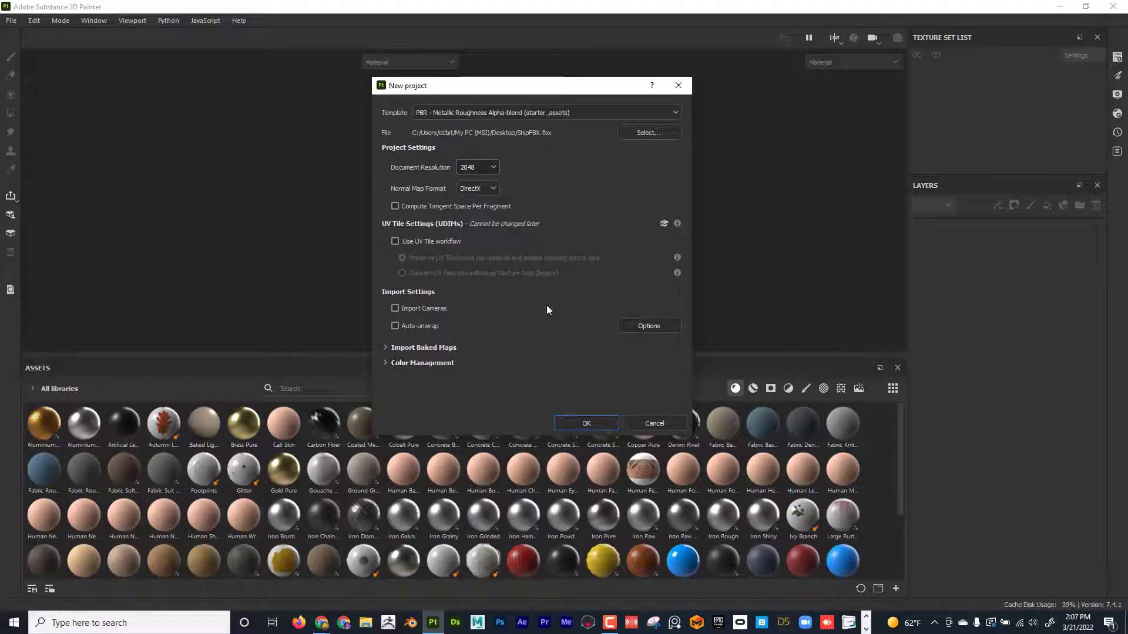
{"action": "left_click", "coordinate": [575, 427]}
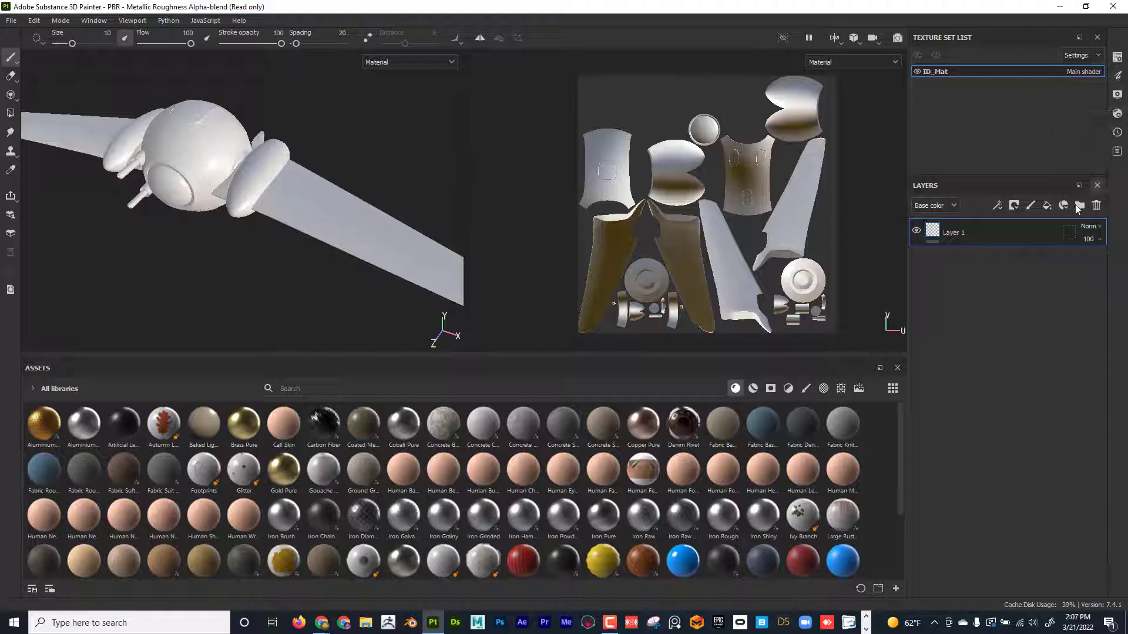
Dock the Layers panel above the Texture Set List, and dock an enlarged paint Properties panel alongside the Texture Set List
{"action": "left_click_drag", "start_coordinate": [927, 187], "coordinate": [968, 149]}
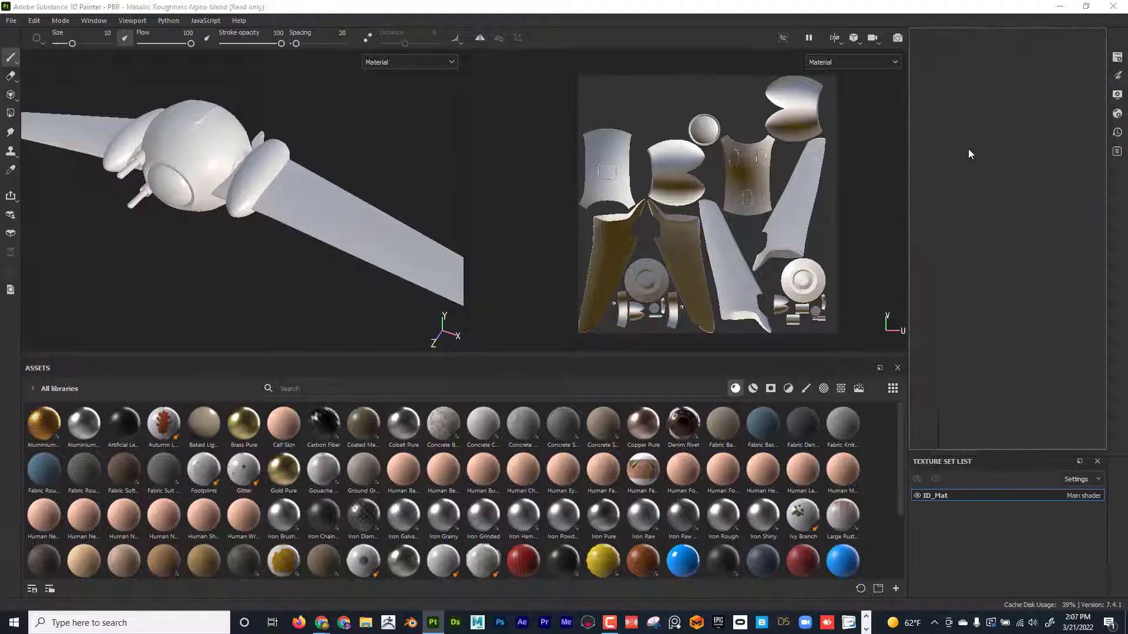
{"action": "left_click", "coordinate": [1117, 77]}
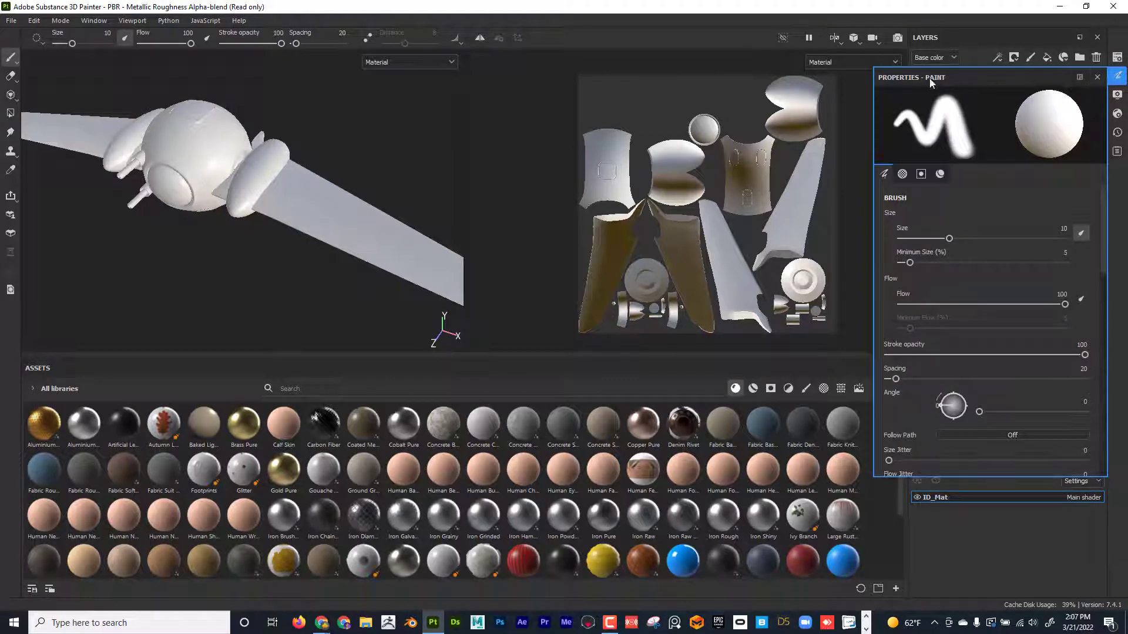
{"action": "mouse_move", "coordinate": [930, 82]}
{"action": "left_mouse_down"}
{"action": "mouse_move", "coordinate": [940, 478]}
{"action": "mouse_move", "coordinate": [952, 528]}
{"action": "mouse_move", "coordinate": [953, 517]}
{"action": "left_mouse_up"}
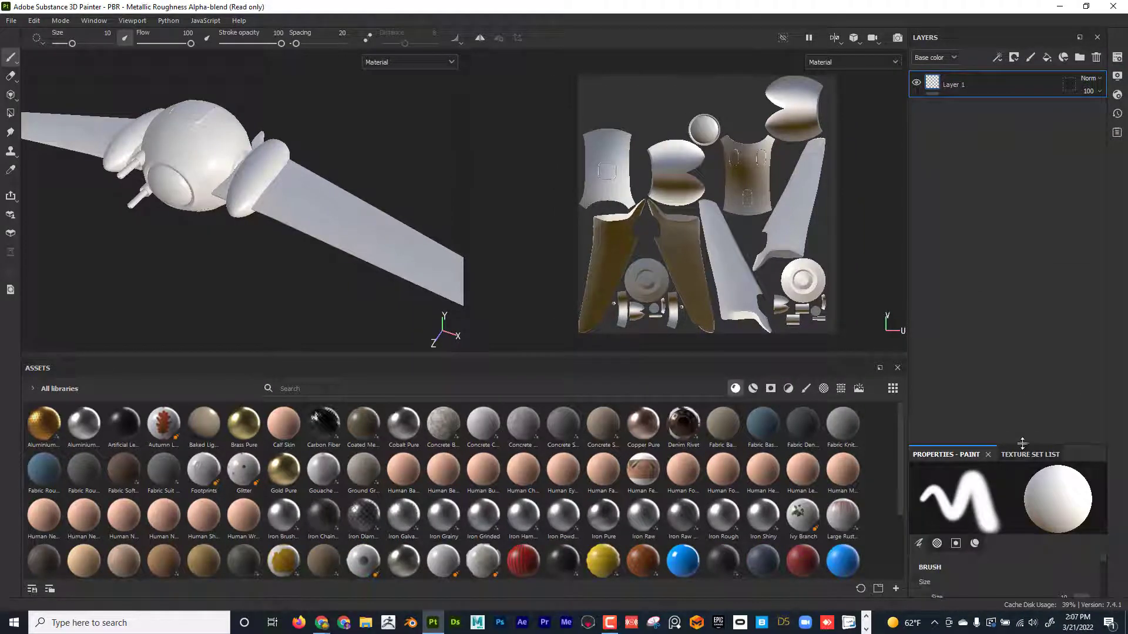
{"action": "left_click_drag", "start_coordinate": [1022, 435], "coordinate": [1023, 253]}
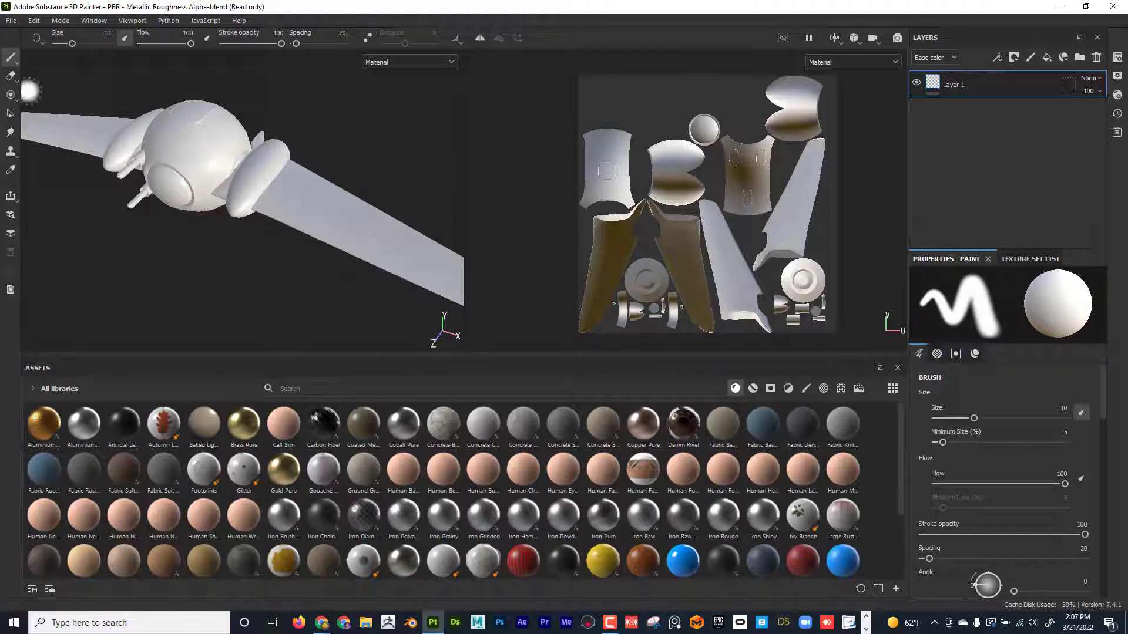
Look through the paint brush properties and the library's brushes, and add a new paint layer above Layer 1
{"action": "scroll", "coordinate": [1018, 476], "scroll_direction": "down", "scroll_amount": 3}
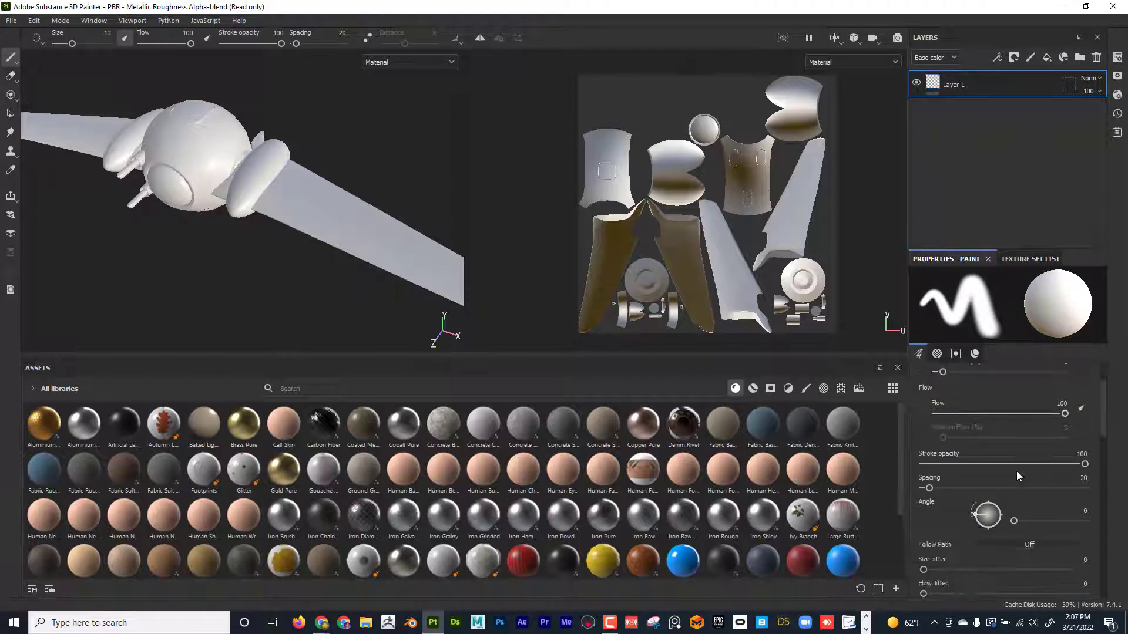
{"action": "scroll", "coordinate": [1016, 471], "scroll_direction": "down", "scroll_amount": 3}
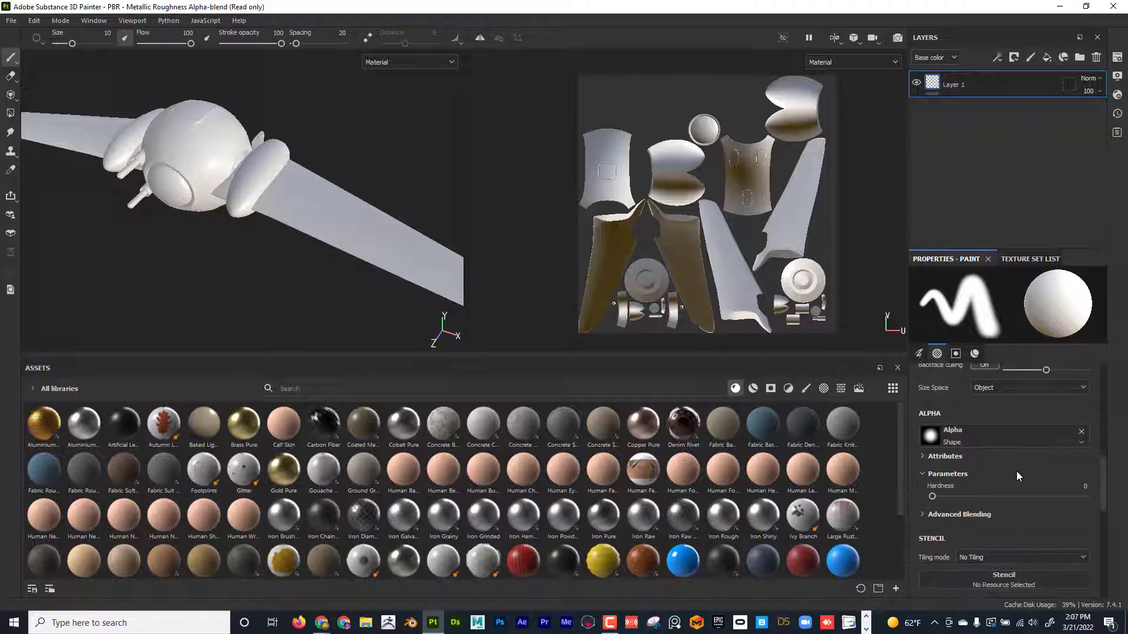
{"action": "scroll", "coordinate": [1017, 472], "scroll_direction": "down", "scroll_amount": 1}
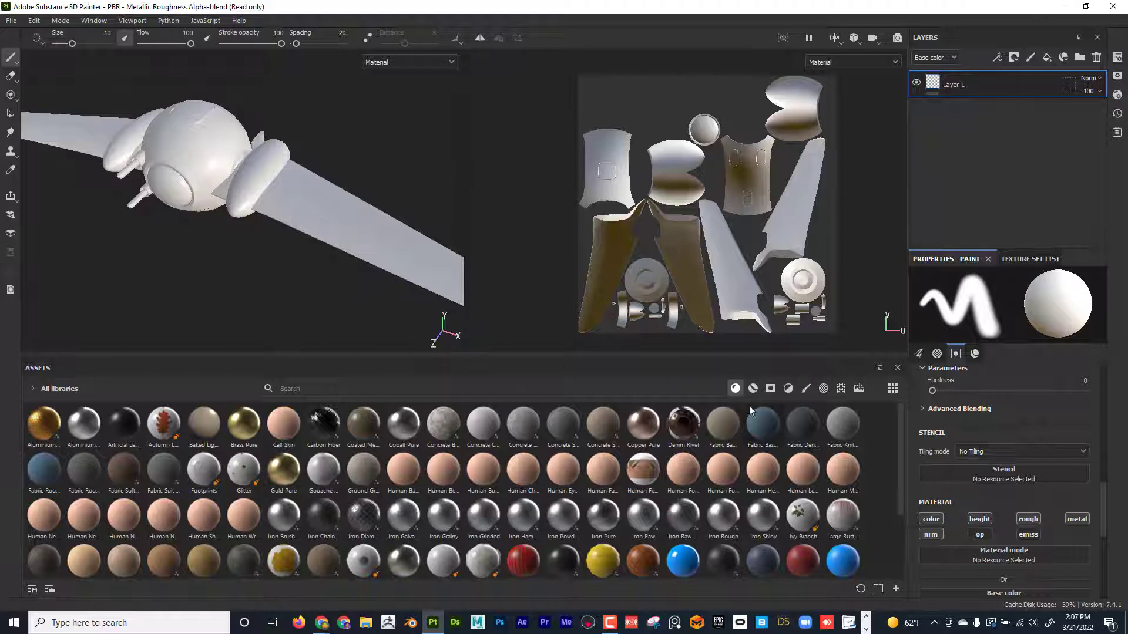
{"action": "left_click", "coordinate": [806, 388]}
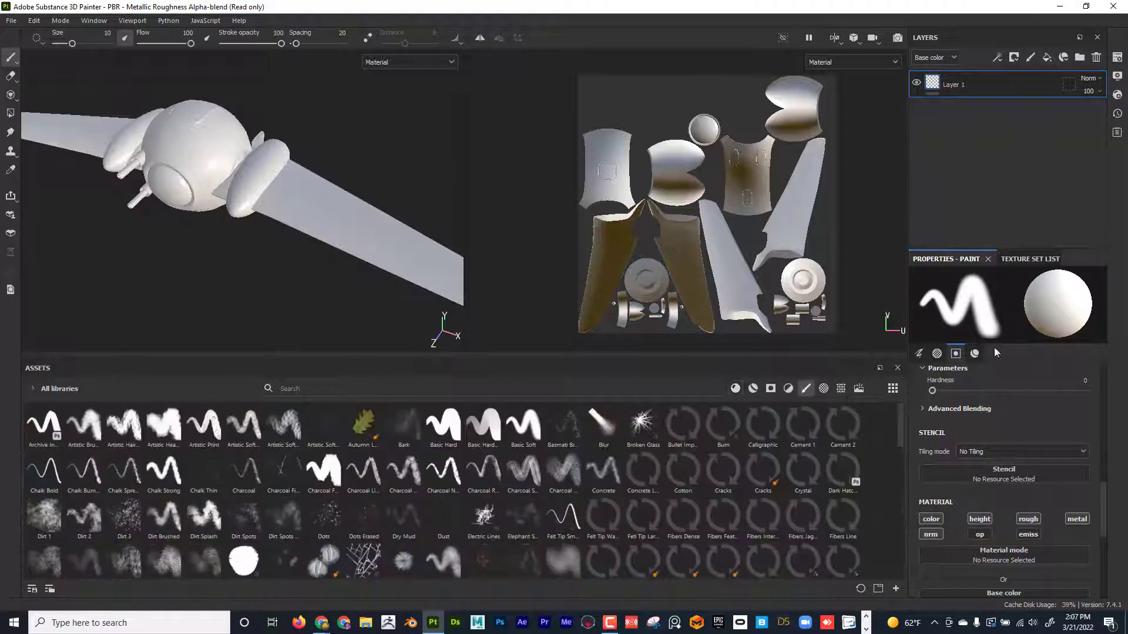
{"action": "left_click", "coordinate": [1031, 56]}
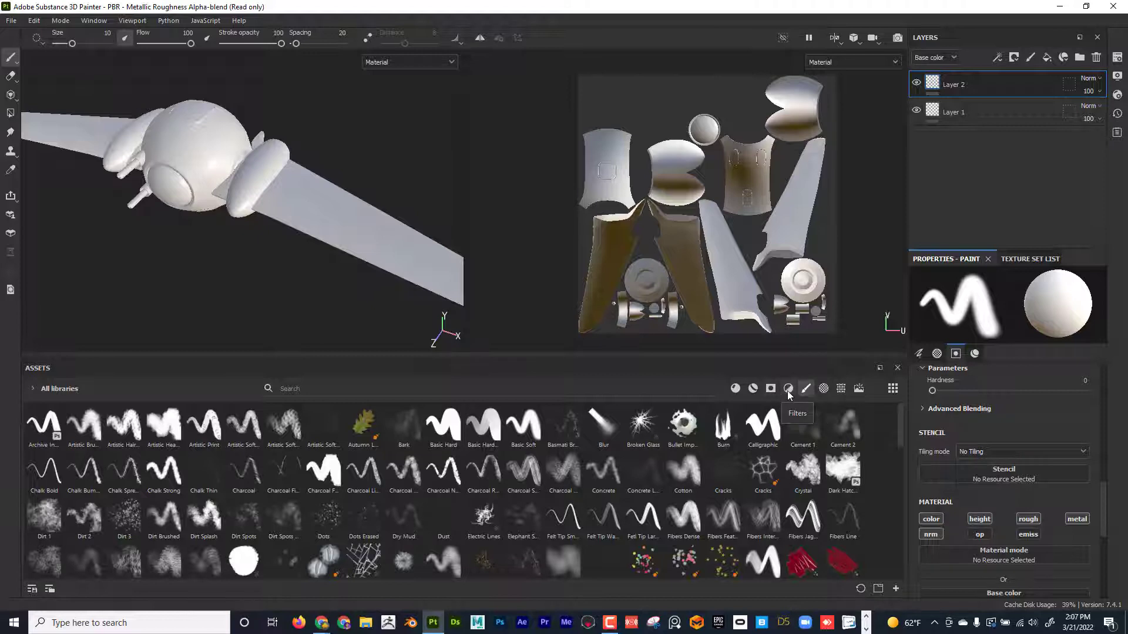
Find the Drop Splatter alpha among the library's alphas and apply it to the brush
{"action": "left_click", "coordinate": [823, 389]}
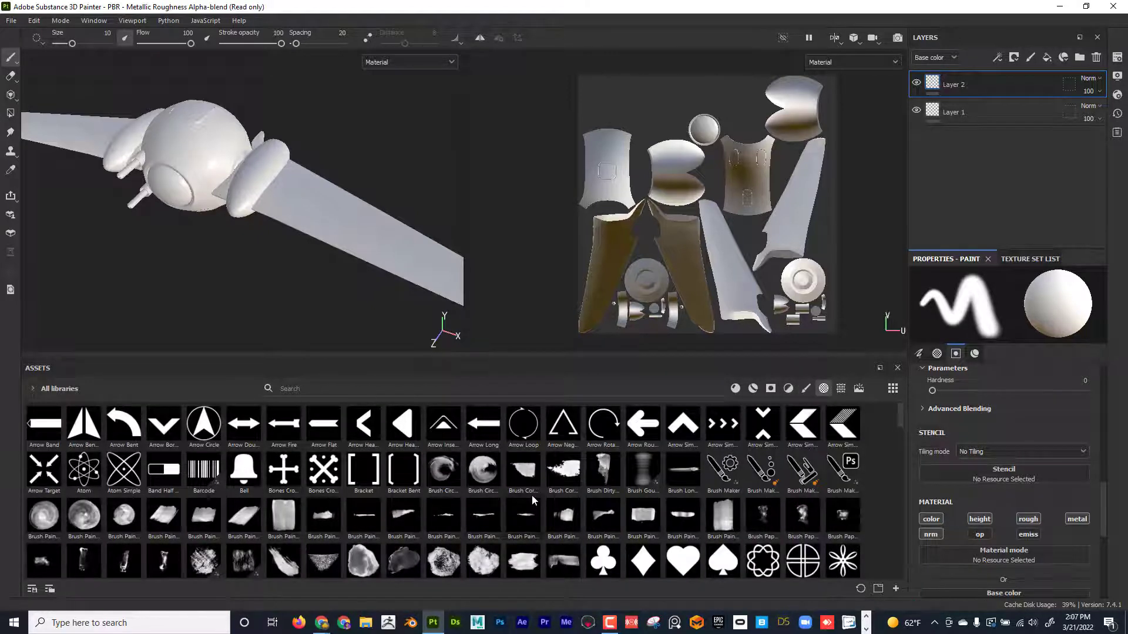
{"action": "scroll", "coordinate": [532, 496], "scroll_direction": "down", "scroll_amount": 3}
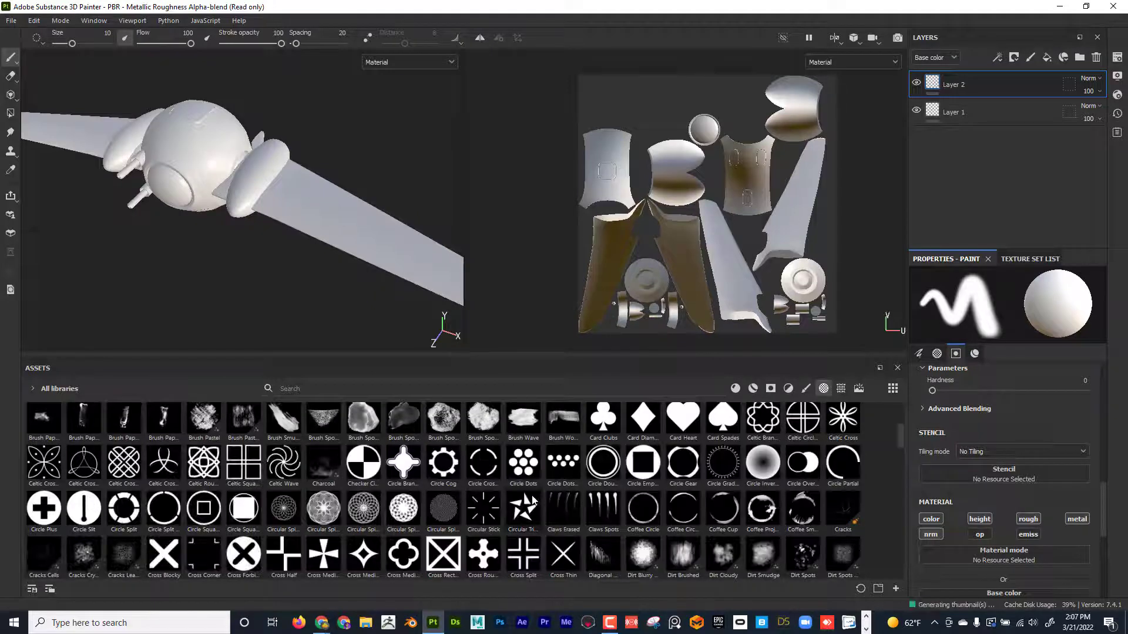
{"action": "scroll", "coordinate": [504, 509], "scroll_direction": "down", "scroll_amount": 3}
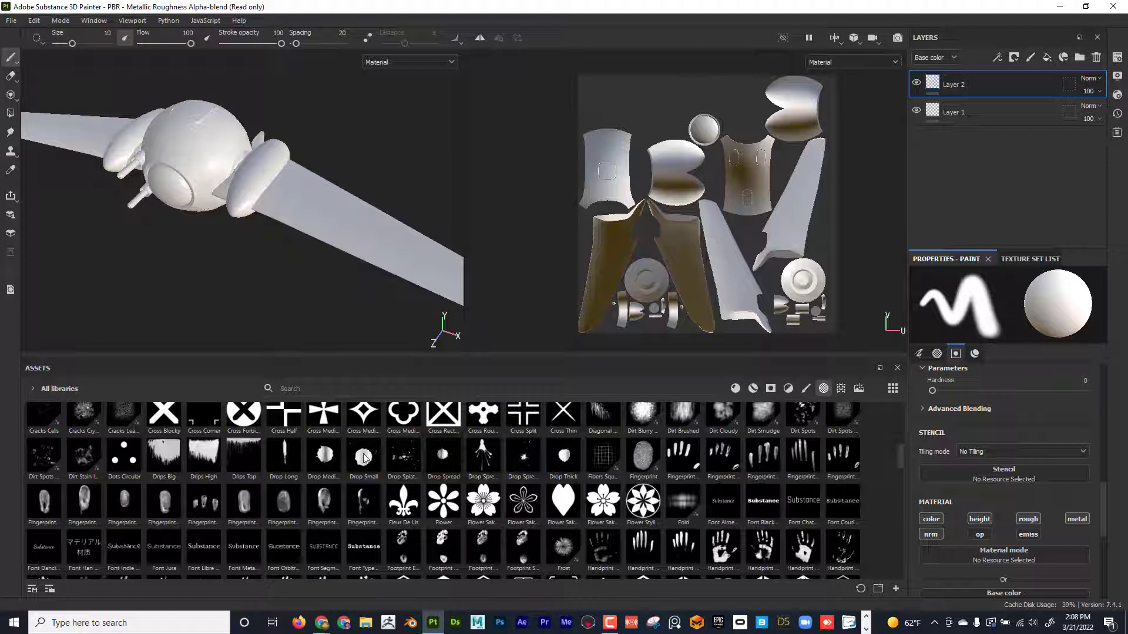
{"action": "left_click", "coordinate": [397, 455]}
{"action": "mouse_move", "coordinate": [400, 462]}
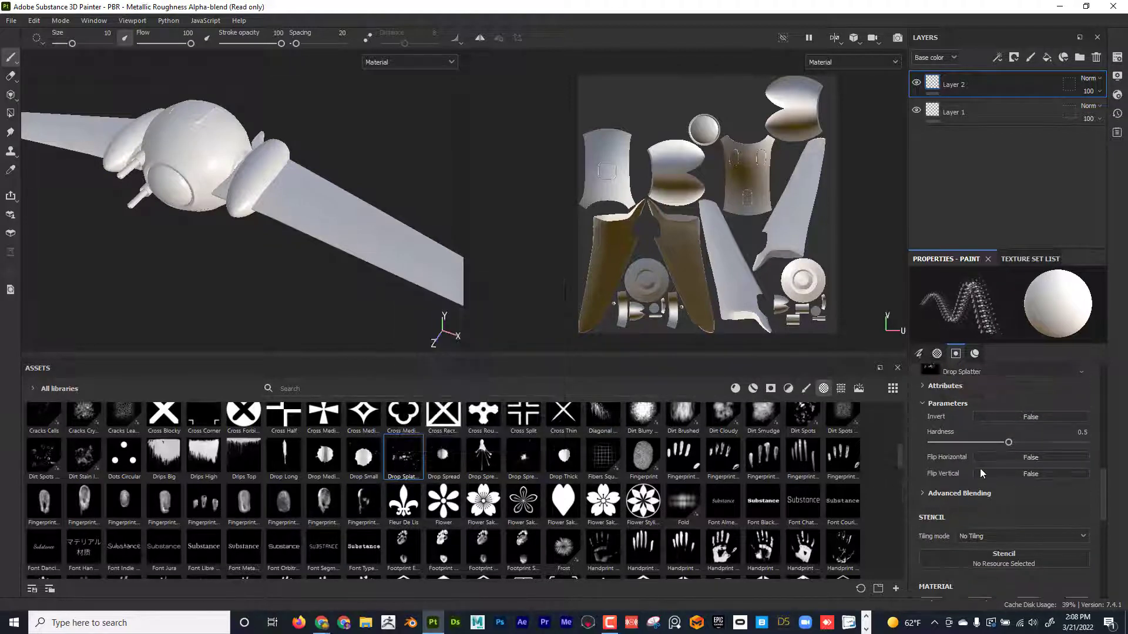
Load the Drop Splatter alpha into the brush's Stencil slot
{"action": "scroll", "coordinate": [981, 467], "scroll_direction": "up", "scroll_amount": 5}
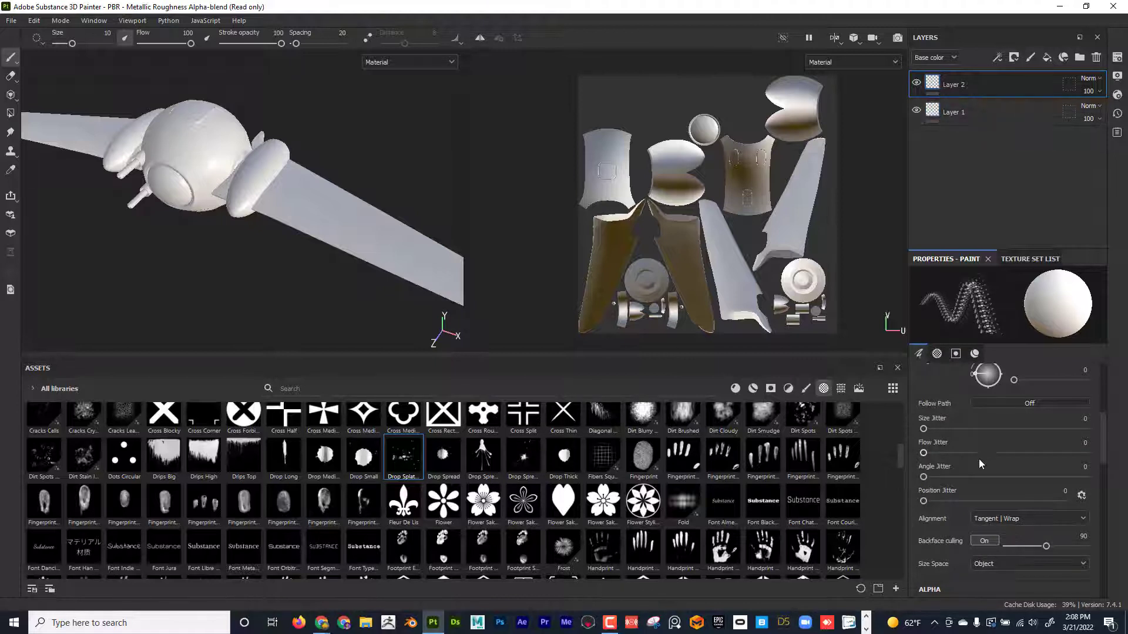
{"action": "scroll", "coordinate": [979, 460], "scroll_direction": "down", "scroll_amount": 5}
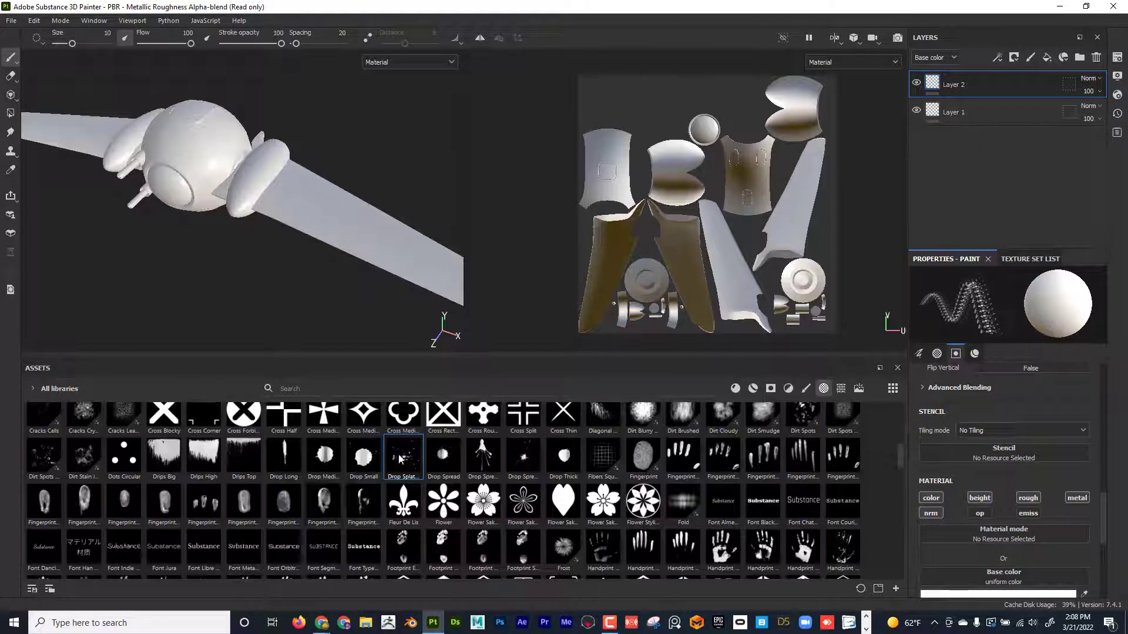
{"action": "left_click_drag", "start_coordinate": [400, 460], "coordinate": [1006, 455]}
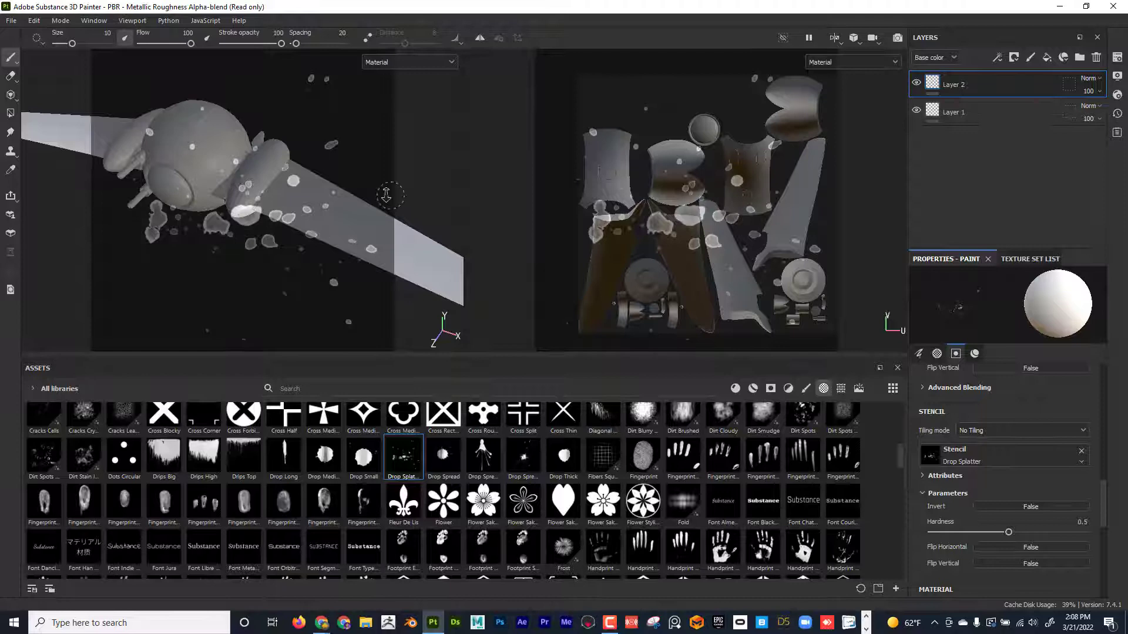
Try dabbing white paint through the stencil onto the pod between the ship's body and wing
{"action": "left_click_drag", "start_coordinate": [386, 196], "coordinate": [349, 195], "text": "alt"}
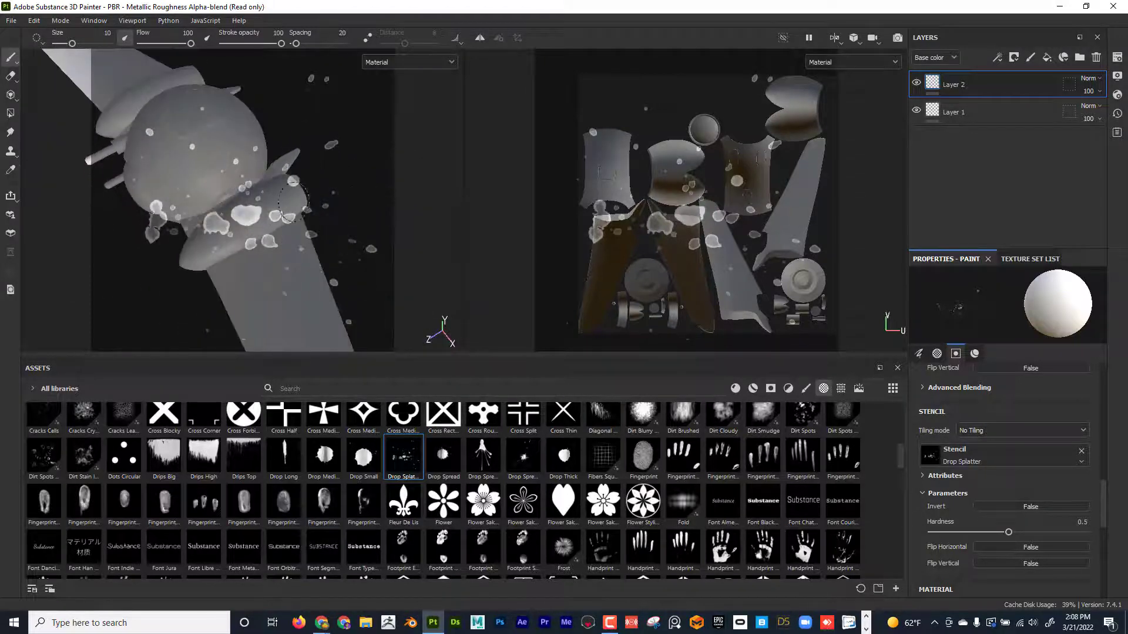
{"action": "scroll", "coordinate": [942, 443], "scroll_direction": "down", "scroll_amount": 5}
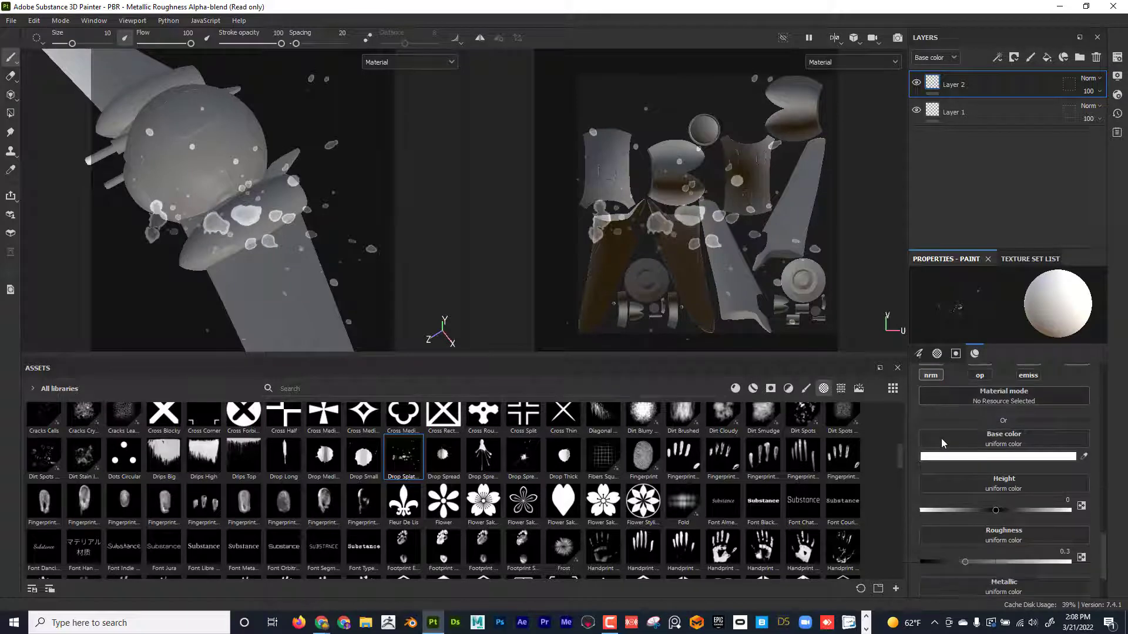
{"action": "scroll", "coordinate": [942, 443], "scroll_direction": "up", "scroll_amount": 1}
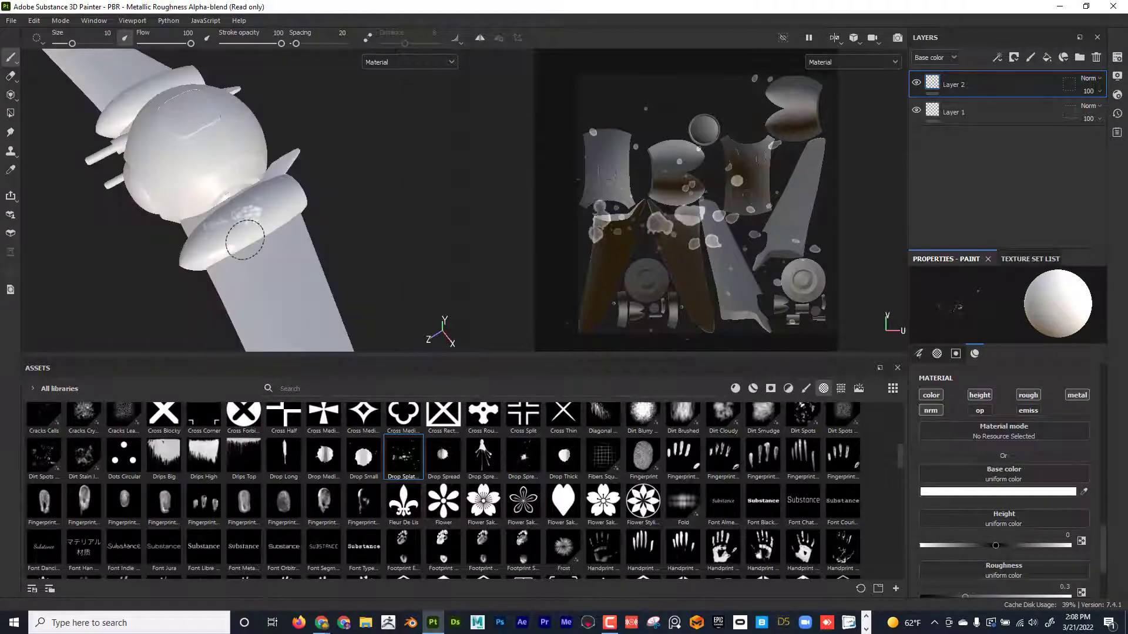
{"action": "left_click", "coordinate": [240, 228]}
{"action": "left_click", "coordinate": [162, 207]}
{"action": "left_click", "coordinate": [261, 233]}
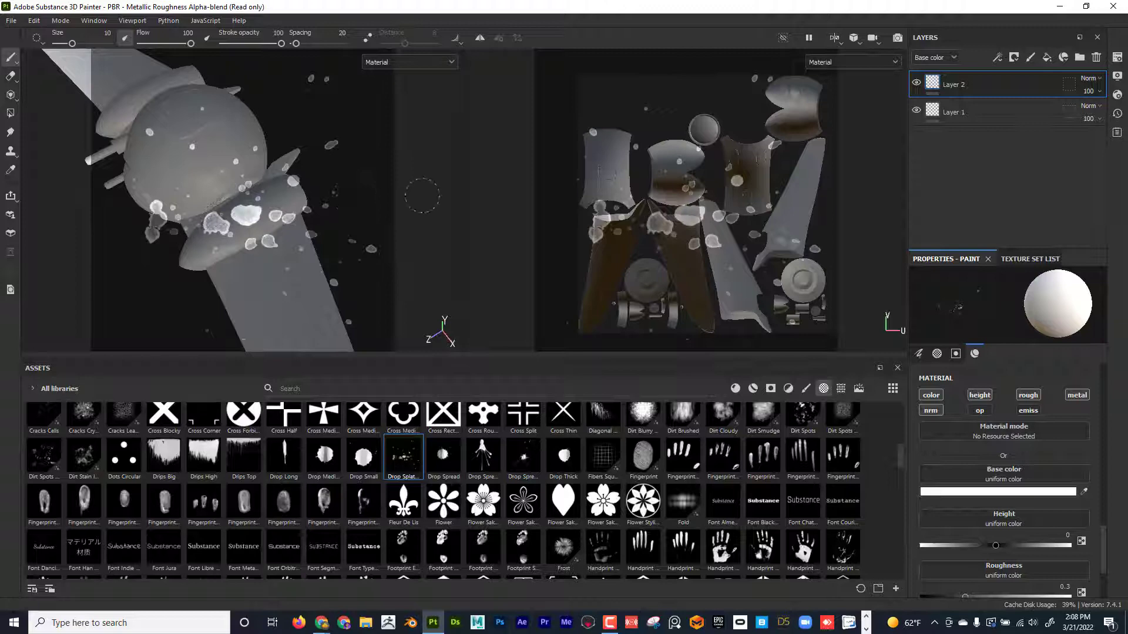
Switch to the Basic Soft brush, try a white stroke through the stencil, and undo back to before the second paint layer
{"action": "left_click", "coordinate": [806, 390]}
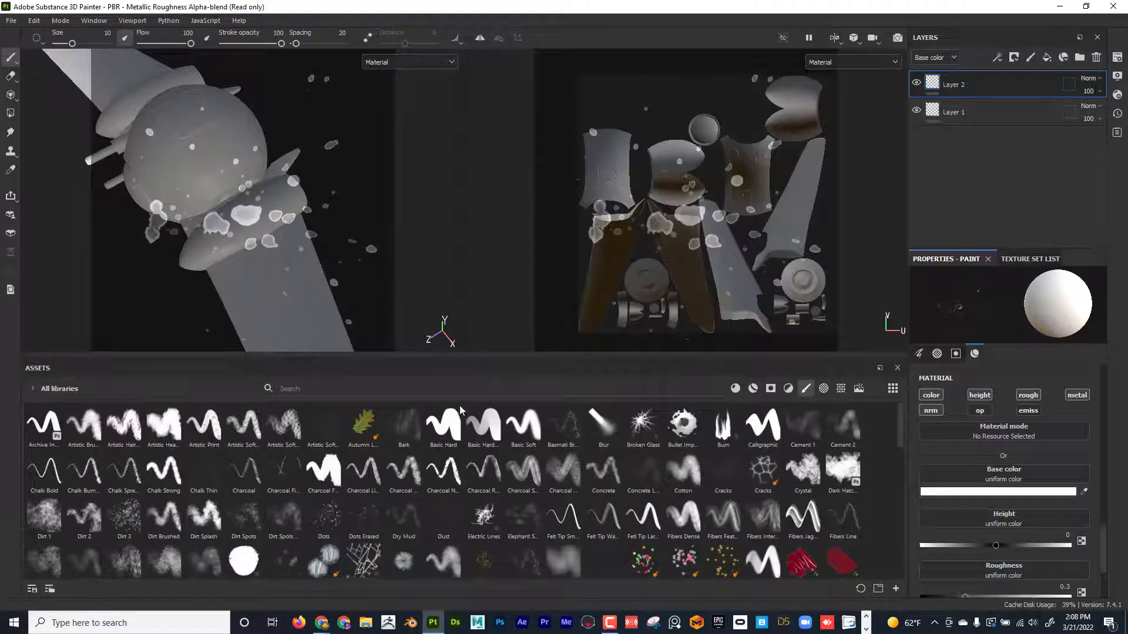
{"action": "left_click", "coordinate": [524, 424]}
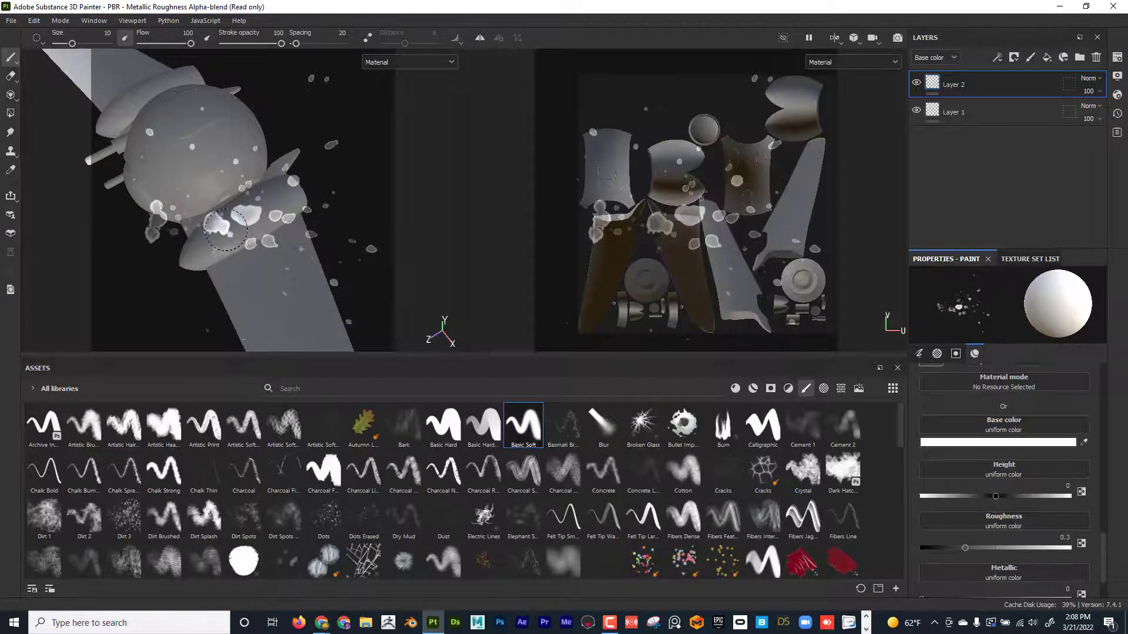
{"action": "mouse_move", "coordinate": [220, 222]}
{"action": "left_mouse_down"}
{"action": "mouse_move", "coordinate": [284, 206]}
{"action": "mouse_move", "coordinate": [318, 272]}
{"action": "left_mouse_up"}
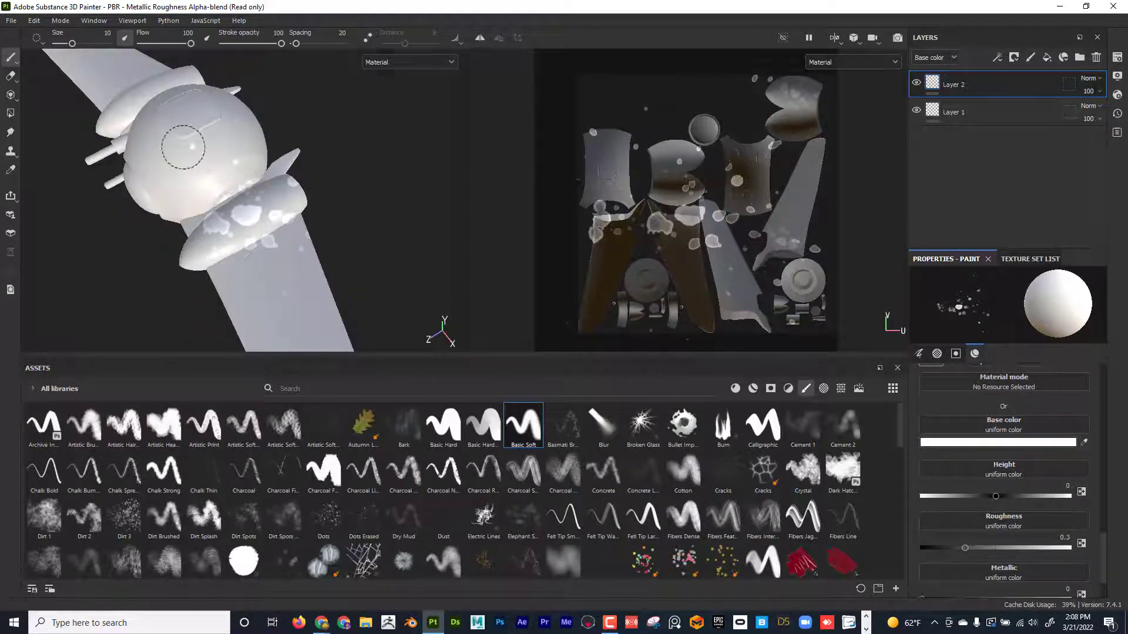
{"action": "key", "text": "ctrl+z"}
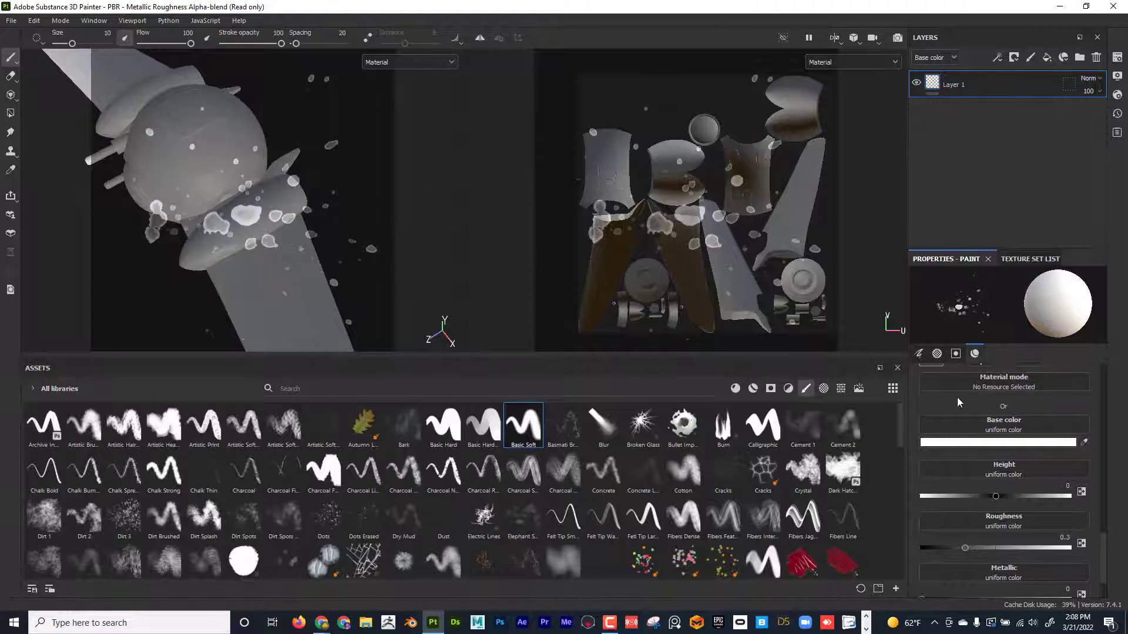
Set the brush's base color to pure red, FF0000
{"action": "left_click", "coordinate": [1003, 443]}
{"action": "left_click", "coordinate": [972, 401]}
{"action": "left_click", "coordinate": [988, 383]}
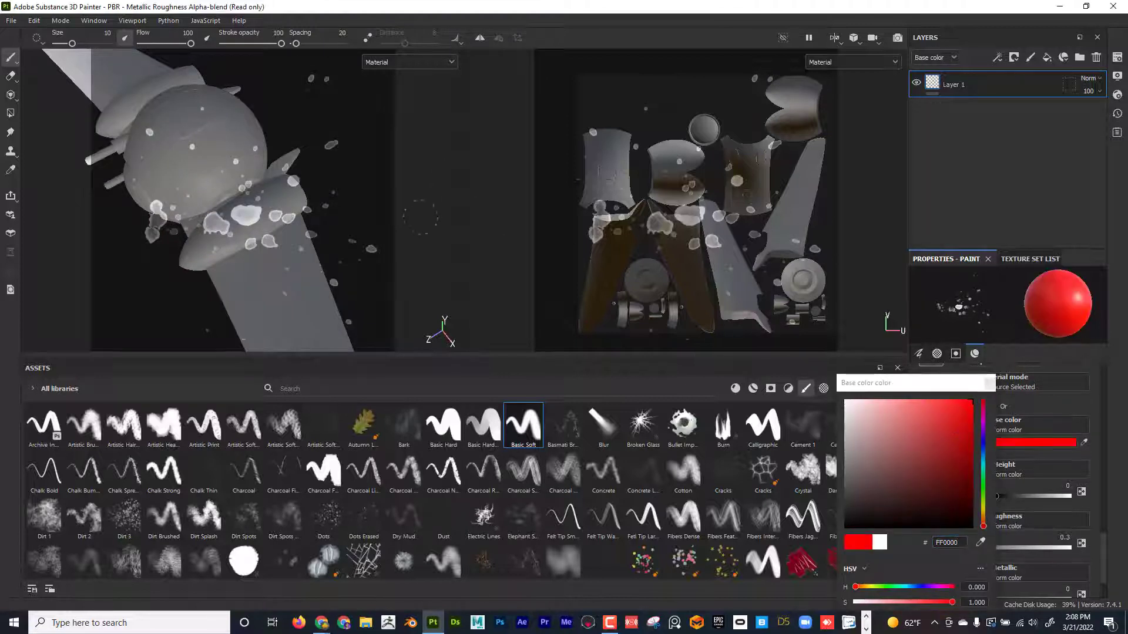
Try red strokes through the stencil across the wing pod and undo them
{"action": "mouse_move", "coordinate": [223, 243]}
{"action": "left_mouse_down"}
{"action": "mouse_move", "coordinate": [240, 223]}
{"action": "mouse_move", "coordinate": [230, 155]}
{"action": "mouse_move", "coordinate": [173, 180]}
{"action": "mouse_move", "coordinate": [227, 289]}
{"action": "left_mouse_up"}
{"action": "left_click_drag", "start_coordinate": [345, 233], "coordinate": [428, 227]}
{"action": "key", "text": "ctrl+z"}
Paint red splatters through the stencil across the front of the ship's round body
{"action": "left_click_drag", "start_coordinate": [500, 254], "coordinate": [276, 250], "text": "alt"}
{"action": "right_click_drag", "start_coordinate": [275, 250], "coordinate": [458, 250], "text": "alt"}
{"action": "middle_click_drag", "start_coordinate": [362, 237], "coordinate": [375, 273], "text": "alt"}
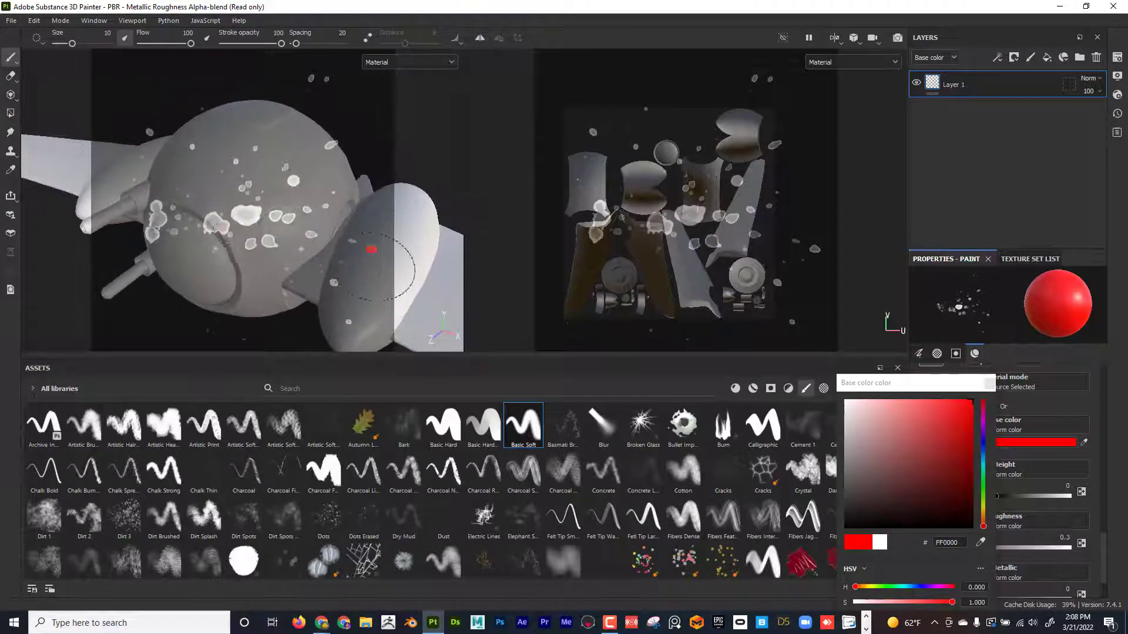
{"action": "left_click_drag", "start_coordinate": [270, 209], "coordinate": [246, 225]}
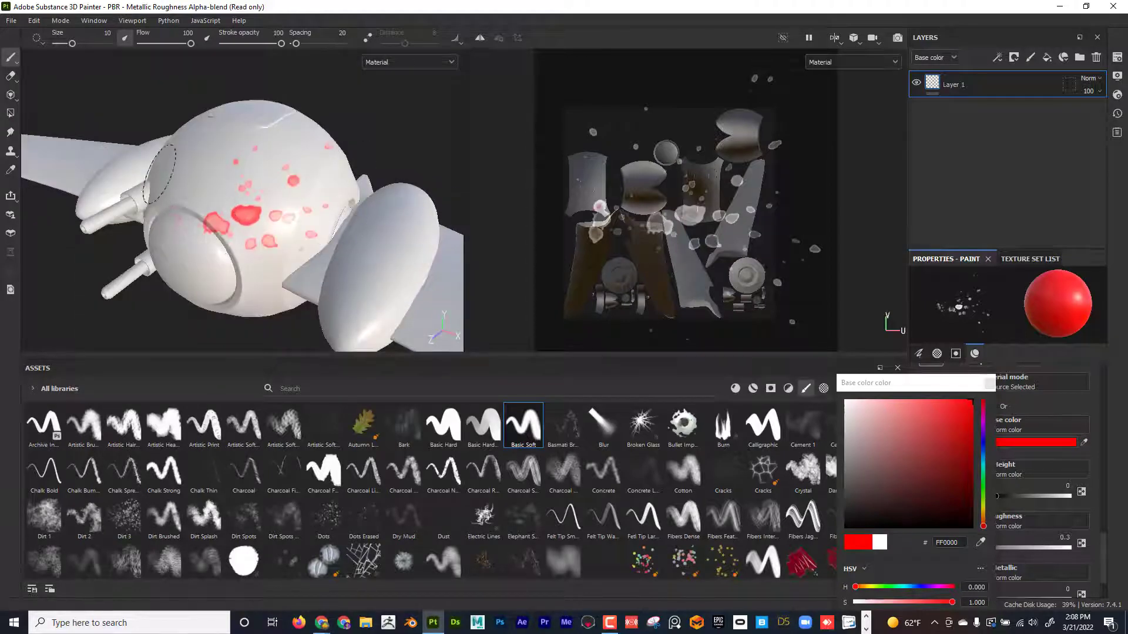
{"action": "left_click_drag", "start_coordinate": [444, 203], "coordinate": [250, 199], "text": "alt"}
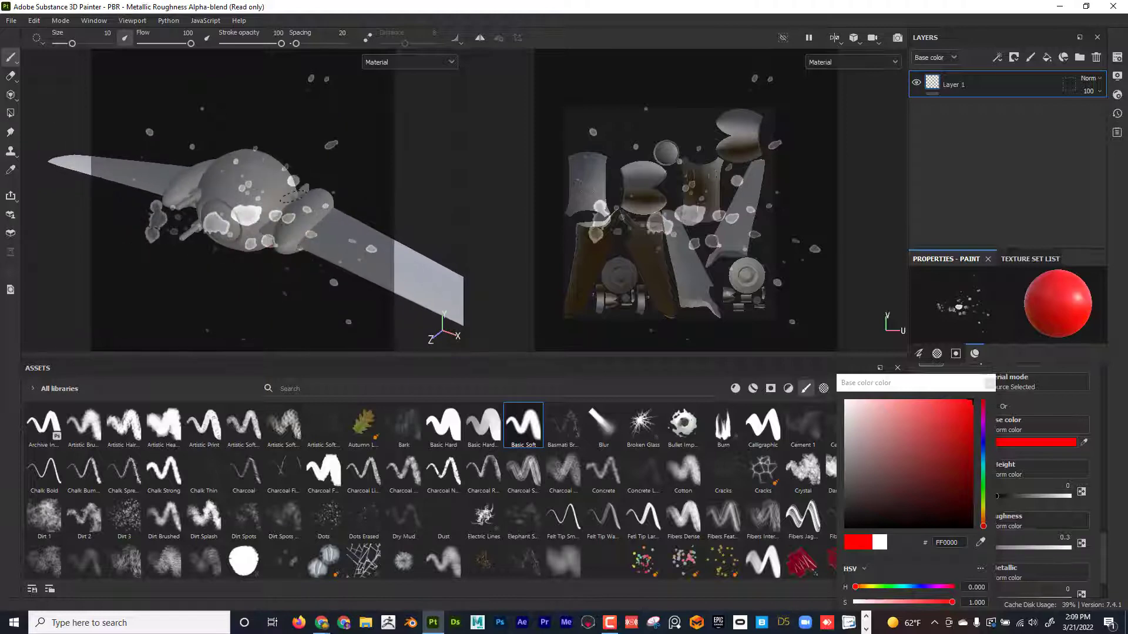
Scale down the splatter stencil and adjust its rotation so it sits over the ship's round body
{"action": "key", "text": "s"}
{"action": "right_click_drag", "start_coordinate": [356, 184], "coordinate": [314, 235]}
{"action": "right_click_drag", "start_coordinate": [242, 200], "coordinate": [272, 175], "text": "alt"}
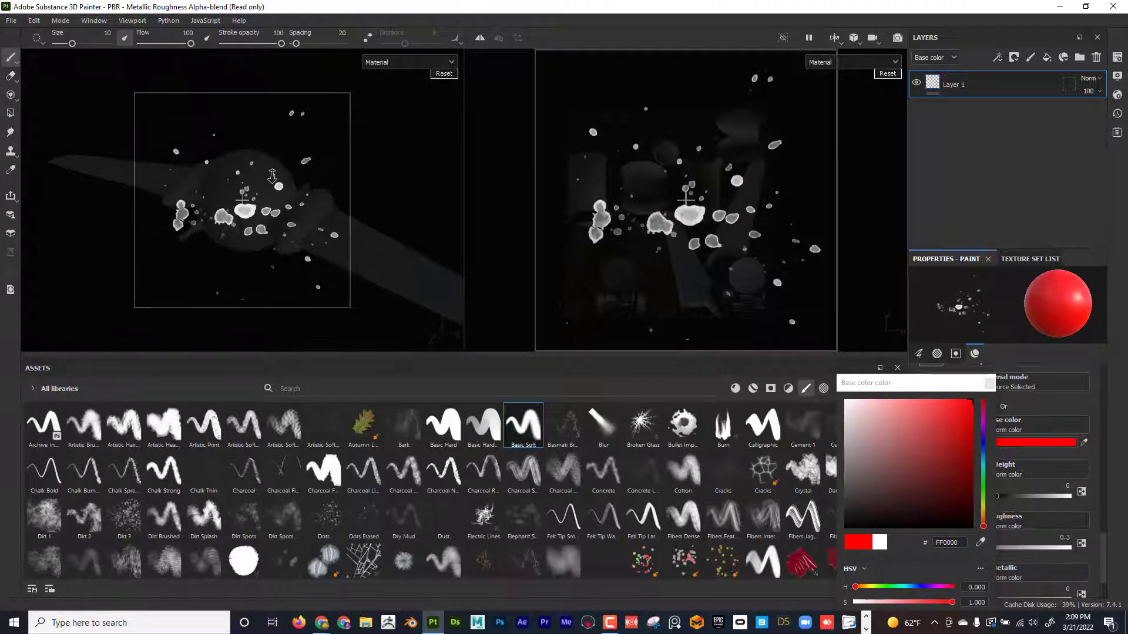
{"action": "left_click_drag", "start_coordinate": [272, 175], "coordinate": [314, 158], "text": "alt"}
{"action": "mouse_move", "coordinate": [264, 154]}
{"action": "right_mouse_down"}
{"action": "mouse_move", "coordinate": [258, 167]}
{"action": "mouse_move", "coordinate": [261, 159]}
{"action": "right_mouse_up"}
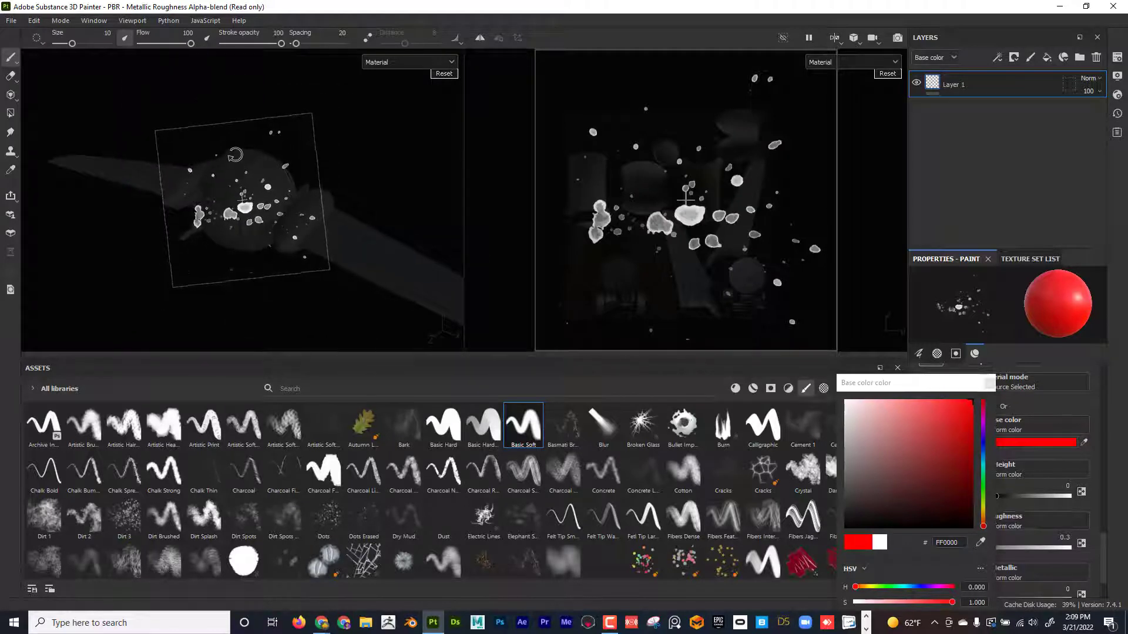
{"action": "left_click_drag", "start_coordinate": [238, 146], "coordinate": [239, 146]}
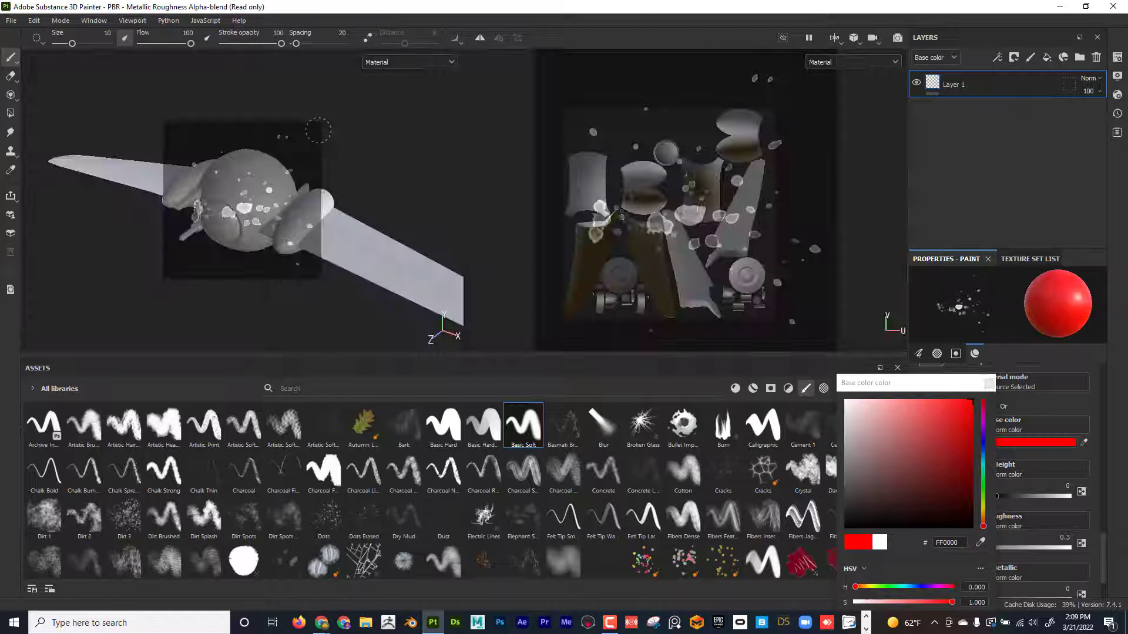
Paint red splatters through the resized stencil on the wing beside the pod and across the round front window
{"action": "mouse_move", "coordinate": [329, 141]}
{"action": "left_mouse_down", "text": "alt"}
{"action": "mouse_move", "coordinate": [330, 194]}
{"action": "mouse_move", "coordinate": [354, 140]}
{"action": "mouse_move", "coordinate": [365, 156]}
{"action": "mouse_move", "coordinate": [367, 141]}
{"action": "left_mouse_up", "text": "alt"}
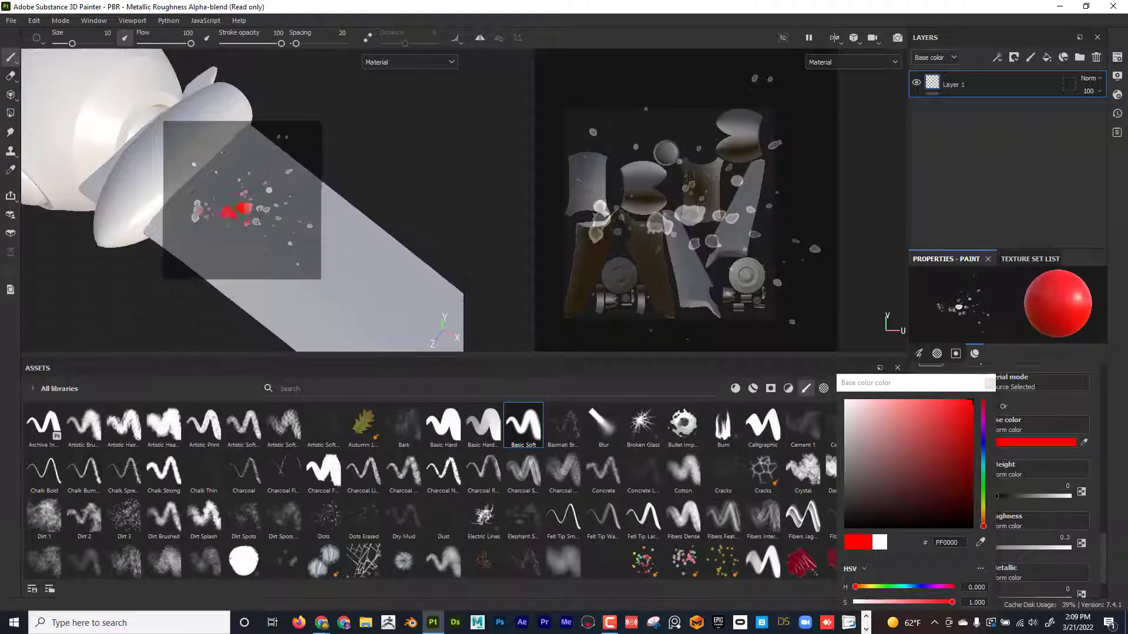
{"action": "left_click_drag", "start_coordinate": [240, 204], "coordinate": [223, 192]}
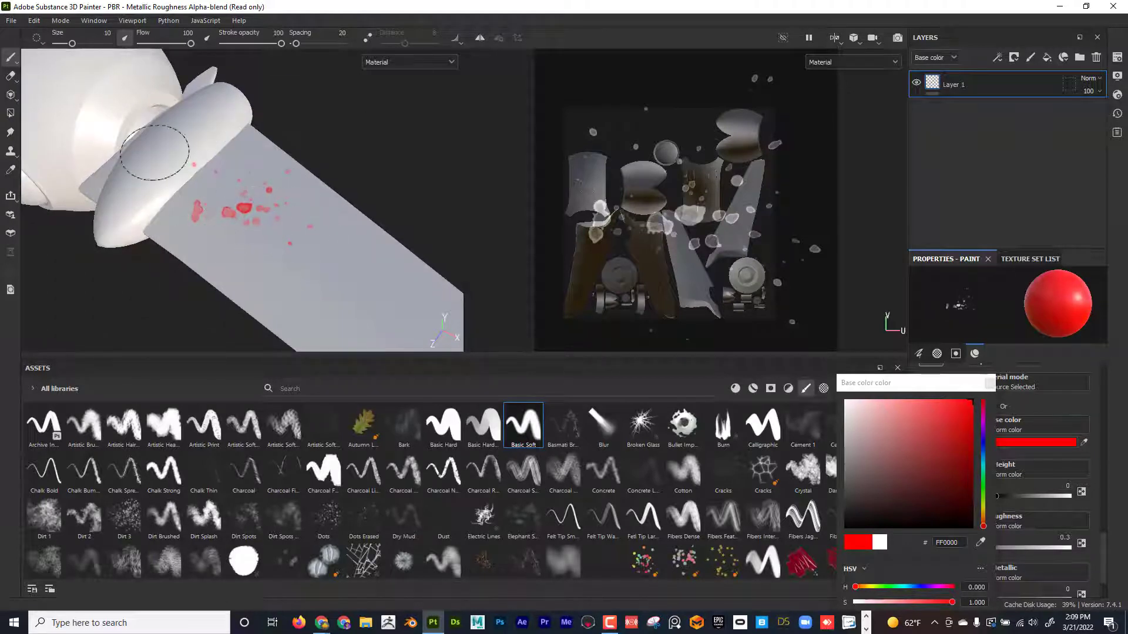
{"action": "left_click_drag", "start_coordinate": [154, 152], "coordinate": [260, 157], "text": "alt"}
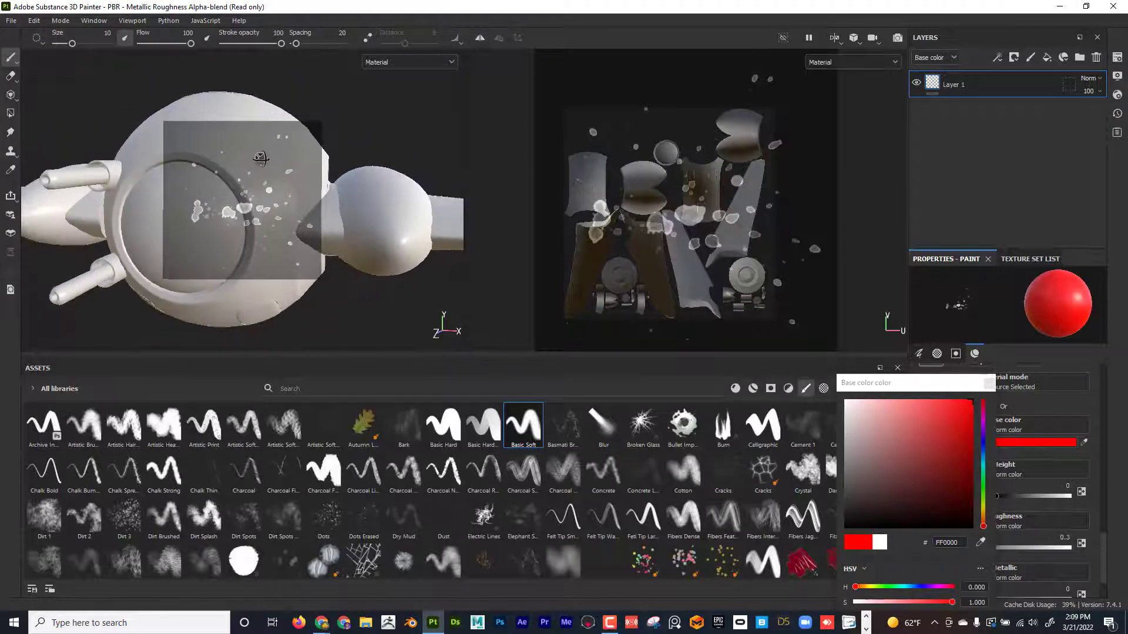
{"action": "left_click", "coordinate": [230, 213]}
{"action": "left_click", "coordinate": [222, 206]}
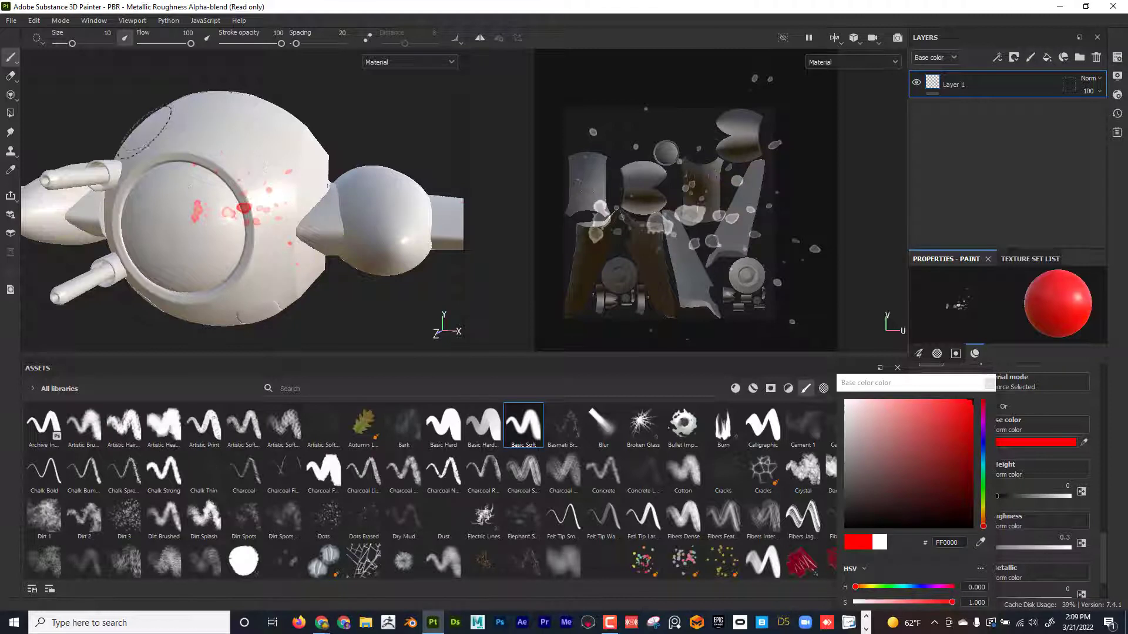
{"action": "left_click_drag", "start_coordinate": [159, 162], "coordinate": [154, 212]}
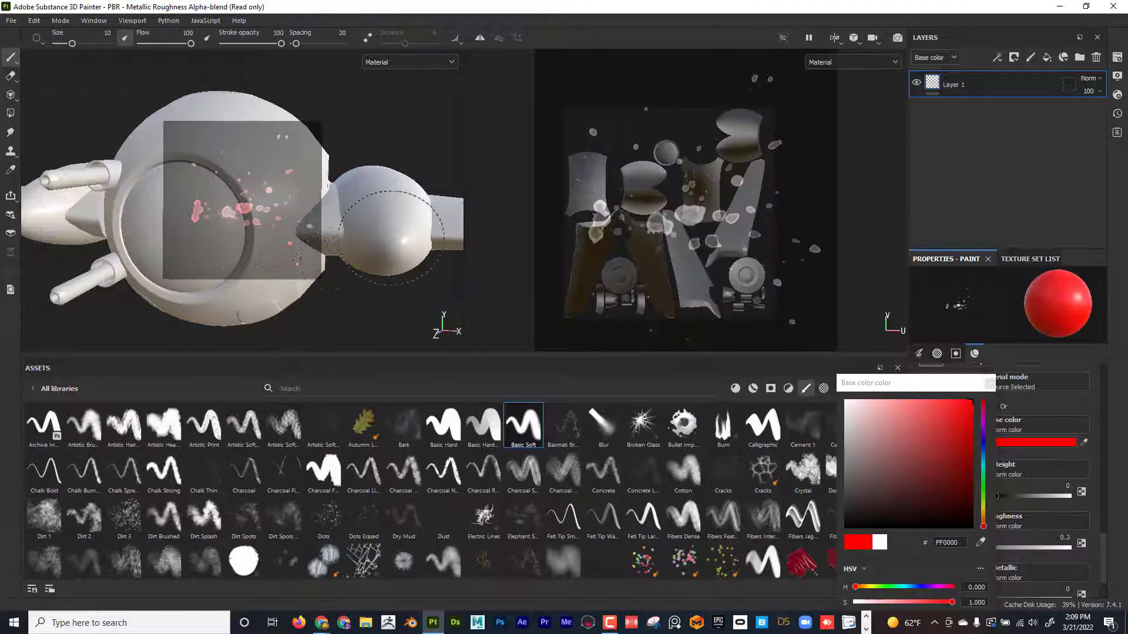
Limit the brush material to the height channel at 0.1628 and paint raised splatters through the stencil on the round body
{"action": "left_click_drag", "start_coordinate": [391, 238], "coordinate": [327, 252], "text": "alt"}
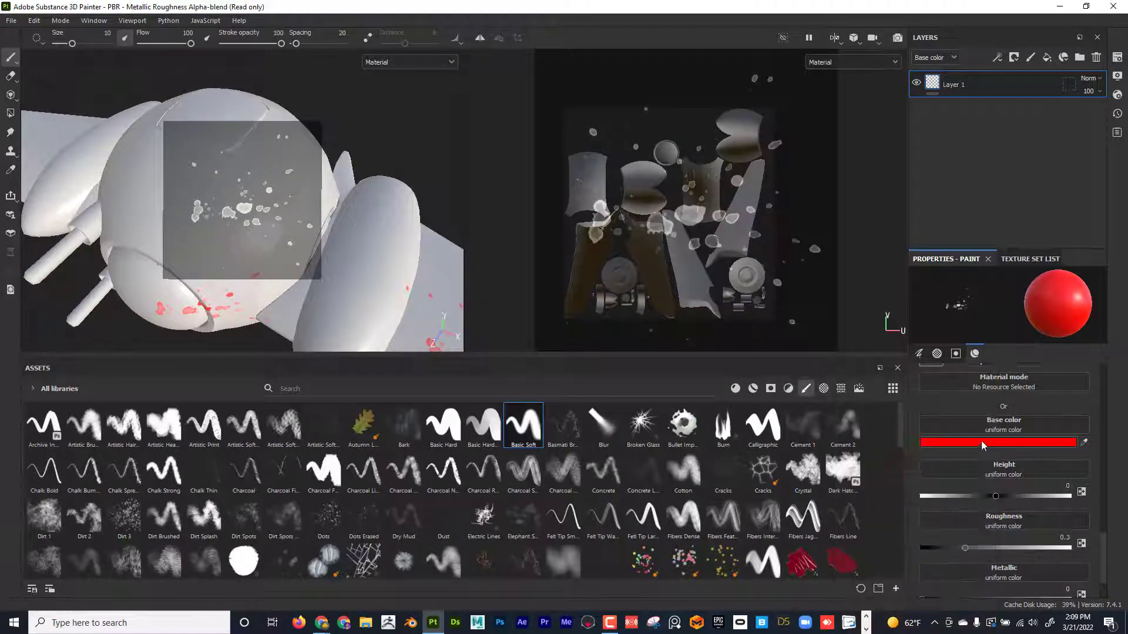
{"action": "scroll", "coordinate": [984, 477], "scroll_direction": "up", "scroll_amount": 4}
{"action": "scroll", "coordinate": [987, 488], "scroll_direction": "down", "scroll_amount": 4}
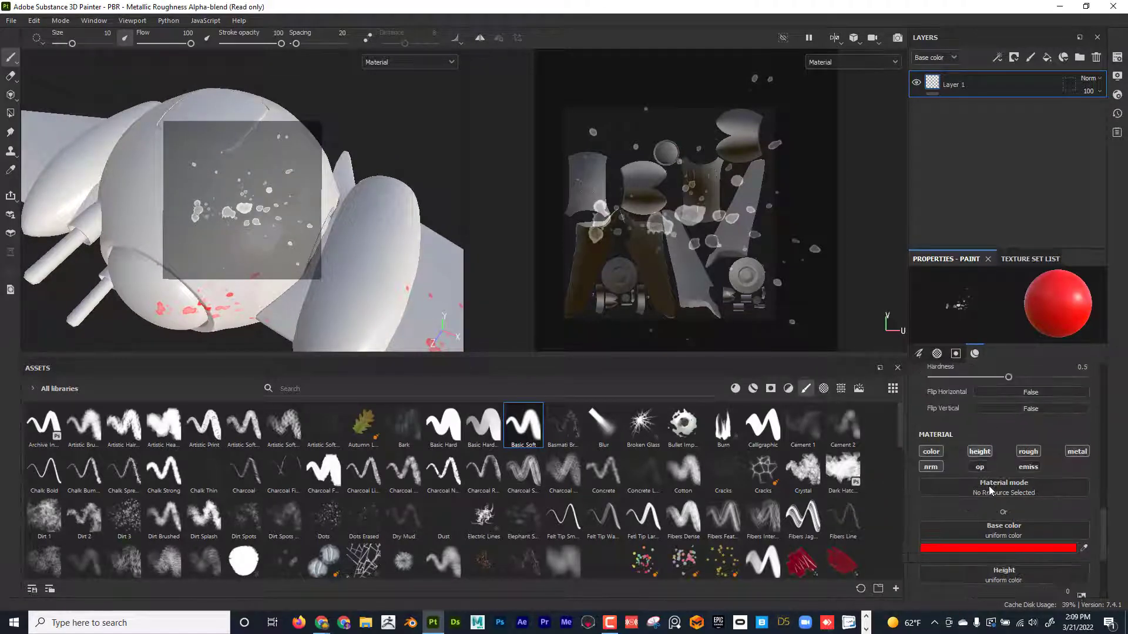
{"action": "scroll", "coordinate": [1010, 499], "scroll_direction": "up", "scroll_amount": 2}
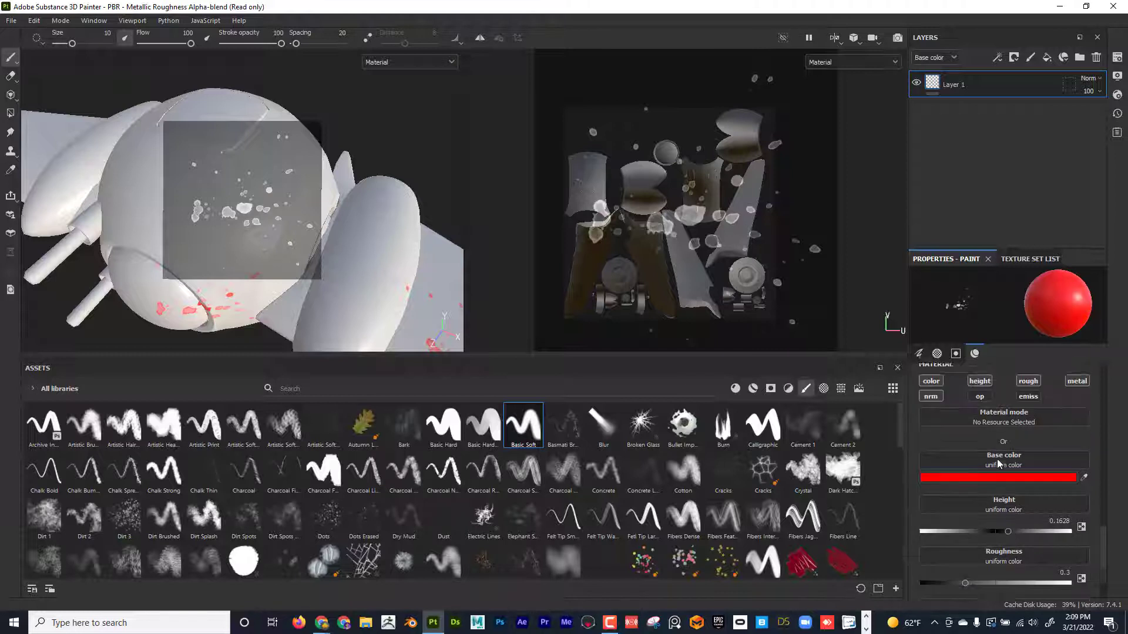
{"action": "left_click", "coordinate": [940, 418]}
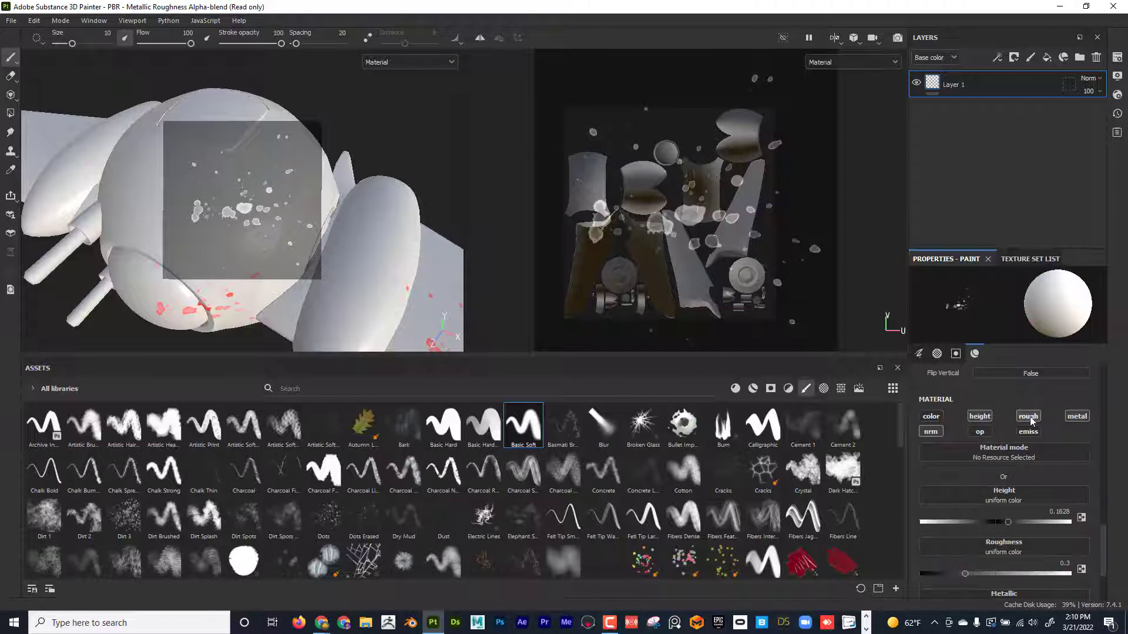
{"action": "left_click", "coordinate": [1065, 419]}
{"action": "left_click", "coordinate": [933, 433]}
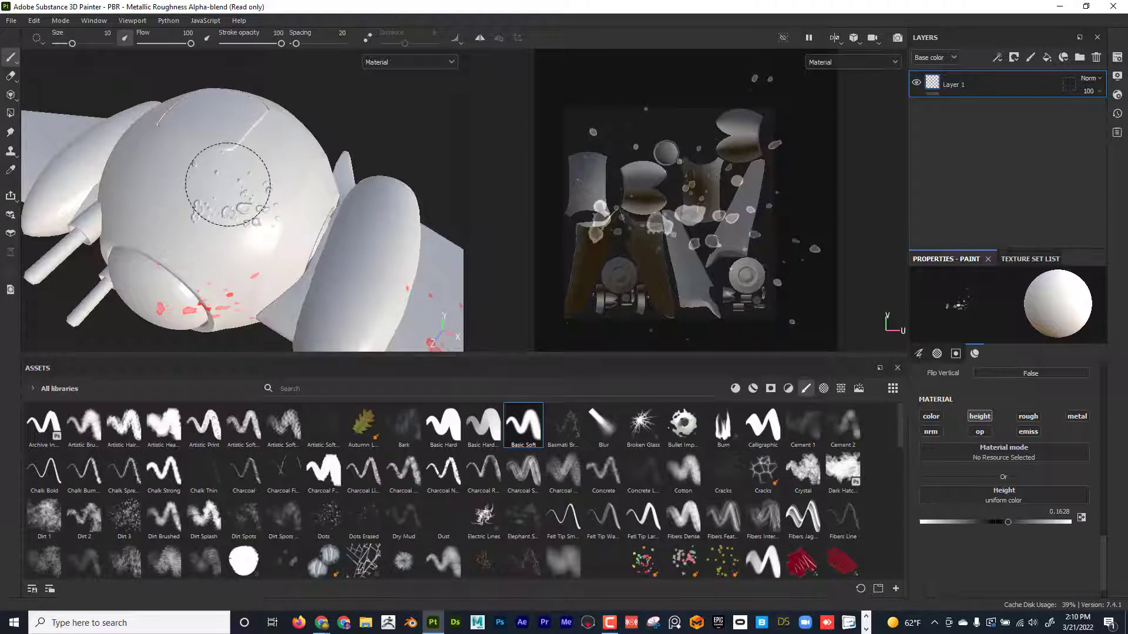
{"action": "mouse_move", "coordinate": [312, 157]}
{"action": "left_mouse_down"}
{"action": "mouse_move", "coordinate": [276, 235]}
{"action": "mouse_move", "coordinate": [294, 259]}
{"action": "mouse_move", "coordinate": [226, 229]}
{"action": "mouse_move", "coordinate": [258, 242]}
{"action": "mouse_move", "coordinate": [379, 195]}
{"action": "left_mouse_up"}
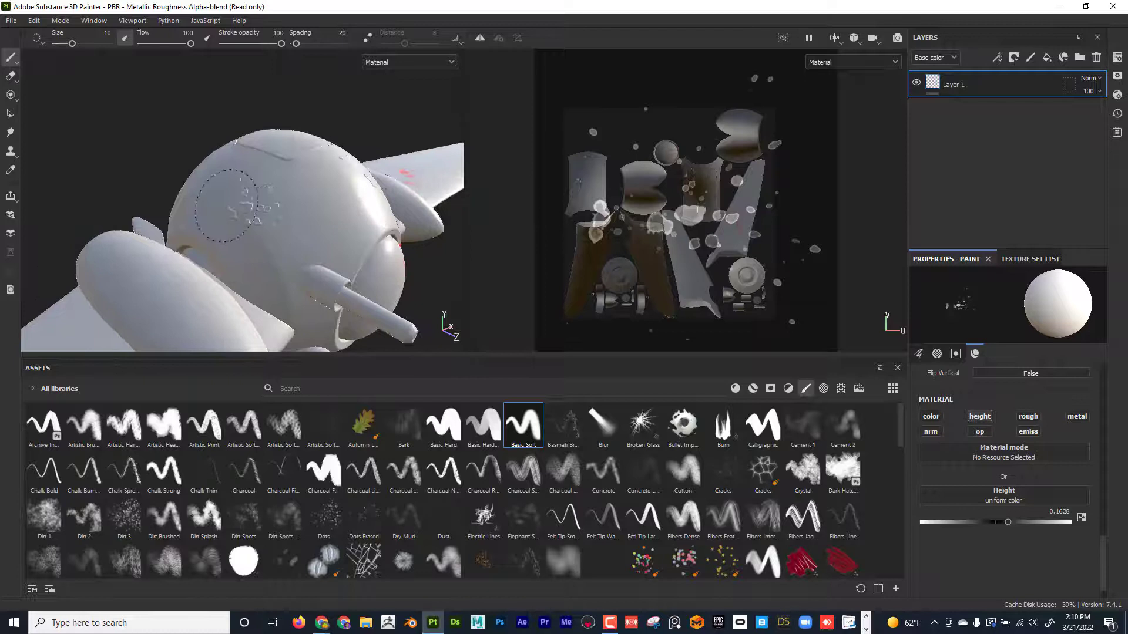
{"action": "left_click_drag", "start_coordinate": [295, 184], "coordinate": [290, 188]}
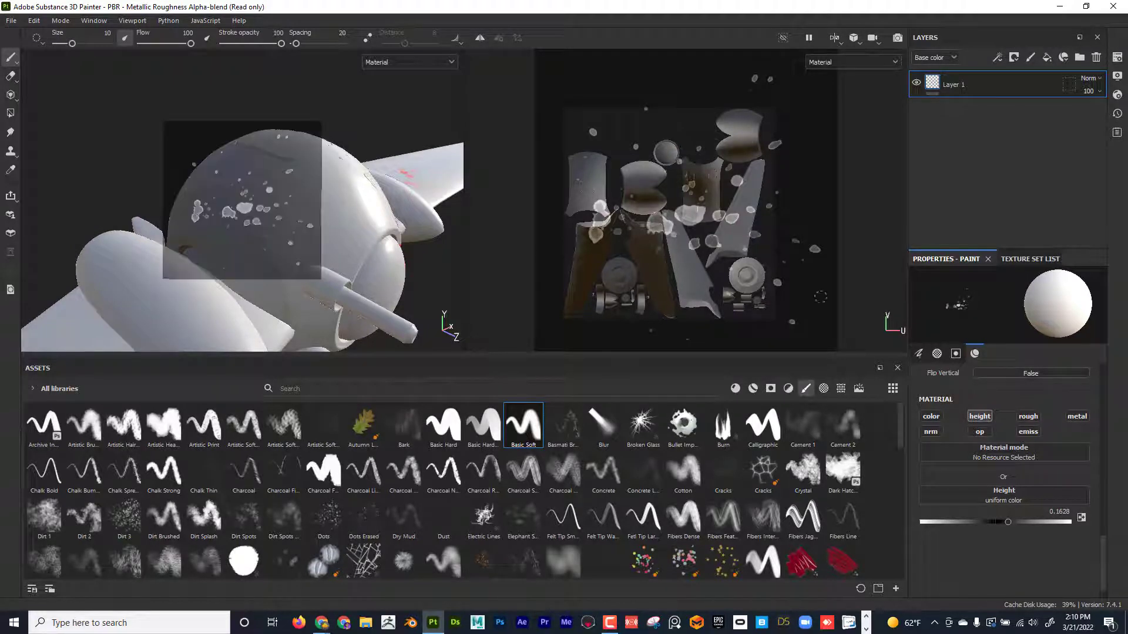
Limit the brush material to the roughness channel at 0 and paint through the splatter stencil on the wing
{"action": "left_click", "coordinate": [1028, 416]}
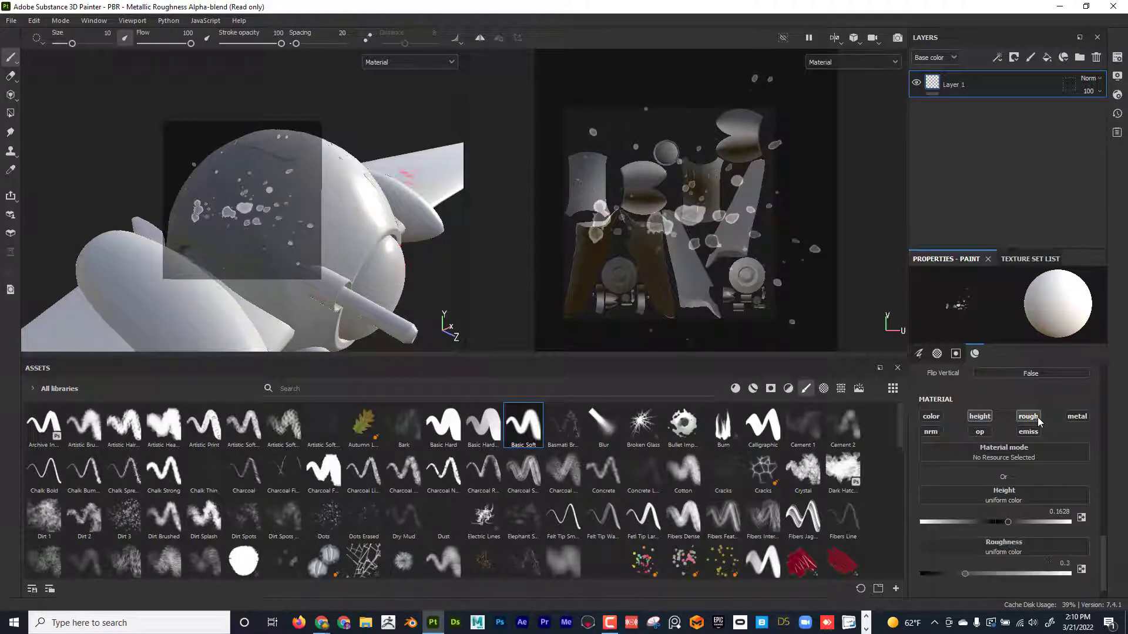
{"action": "left_click", "coordinate": [979, 417]}
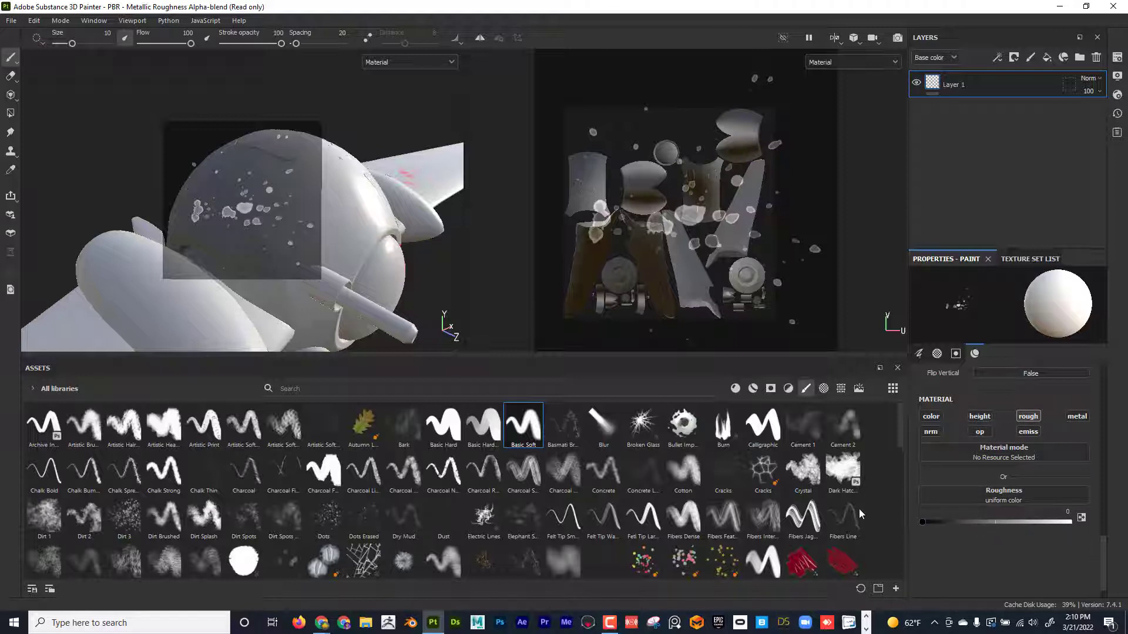
{"action": "left_click_drag", "start_coordinate": [230, 320], "coordinate": [370, 151], "text": "alt"}
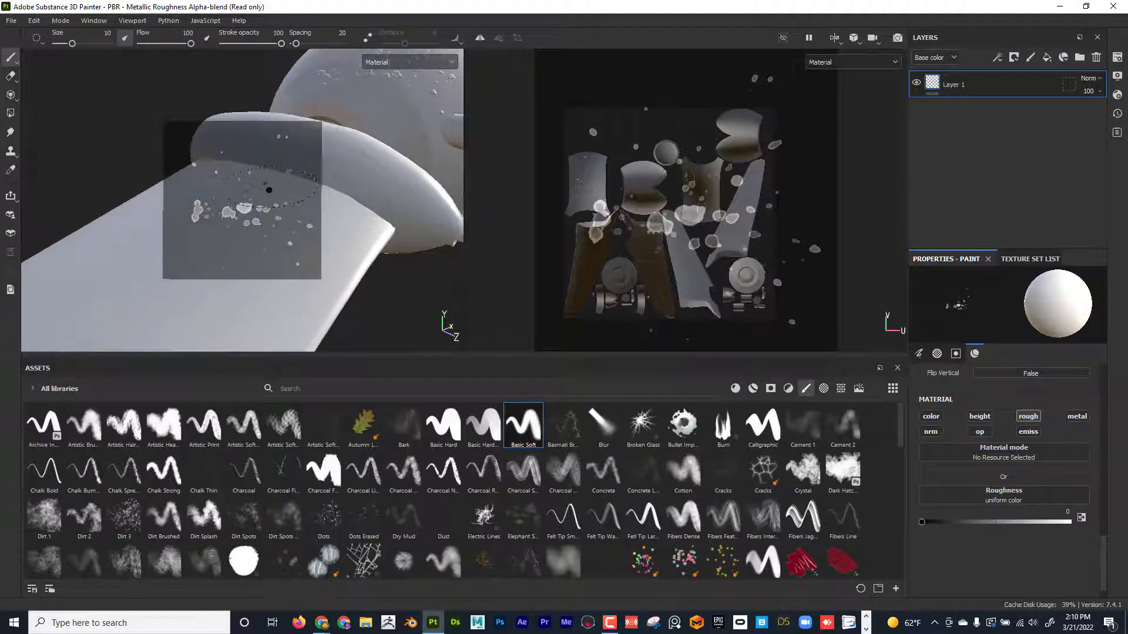
{"action": "left_click_drag", "start_coordinate": [269, 190], "coordinate": [290, 126], "text": "alt"}
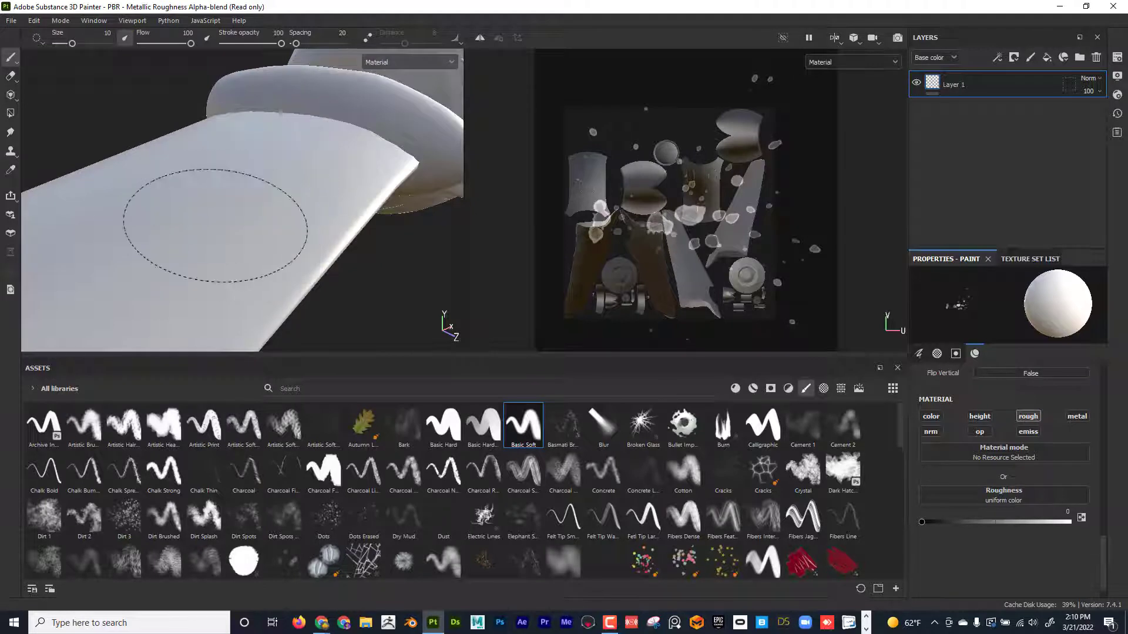
{"action": "left_click_drag", "start_coordinate": [285, 259], "coordinate": [403, 232], "text": "alt"}
{"action": "right_click_drag", "start_coordinate": [403, 231], "coordinate": [27, 244], "text": "alt"}
{"action": "mouse_move", "coordinate": [13, 59]}
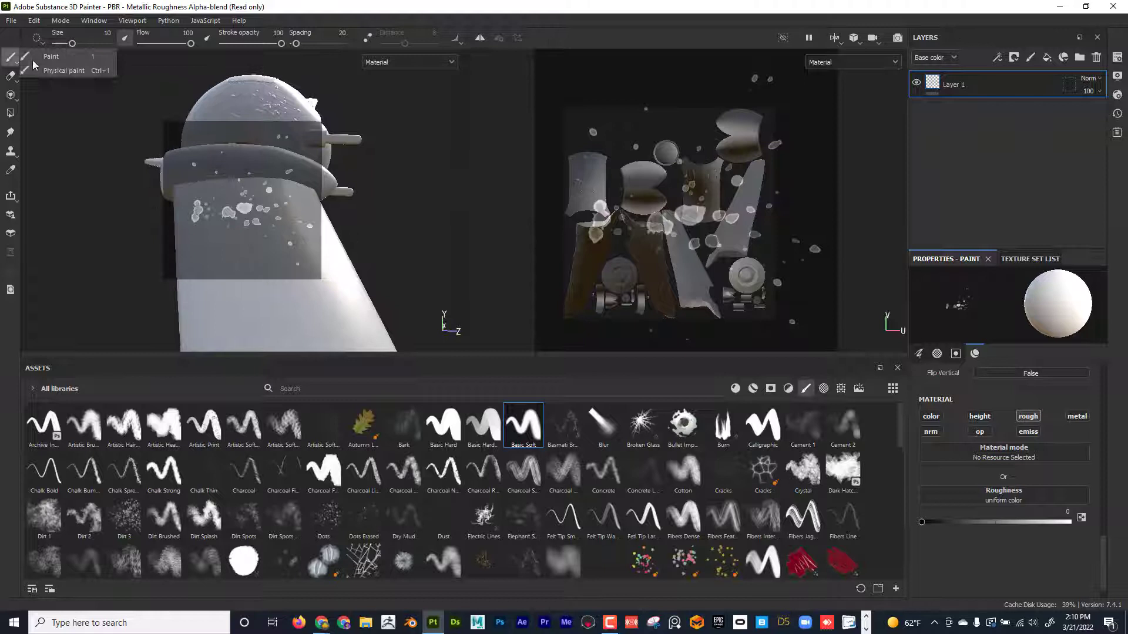
{"action": "mouse_move", "coordinate": [279, 243]}
{"action": "left_mouse_down", "text": "alt"}
{"action": "mouse_move", "coordinate": [322, 222]}
{"action": "mouse_move", "coordinate": [428, 214]}
{"action": "mouse_move", "coordinate": [587, 294]}
{"action": "left_mouse_up", "text": "alt"}
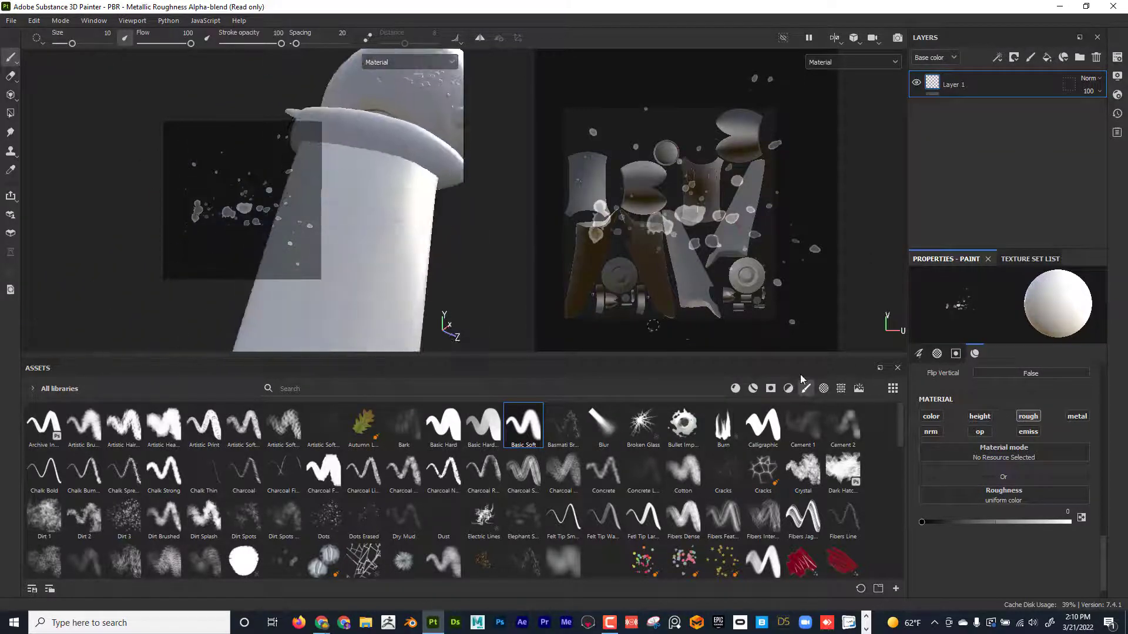
Remove the Drop Splatter stencil from the brush and view the painted ship from the front
{"action": "scroll", "coordinate": [947, 464], "scroll_direction": "up", "scroll_amount": 4}
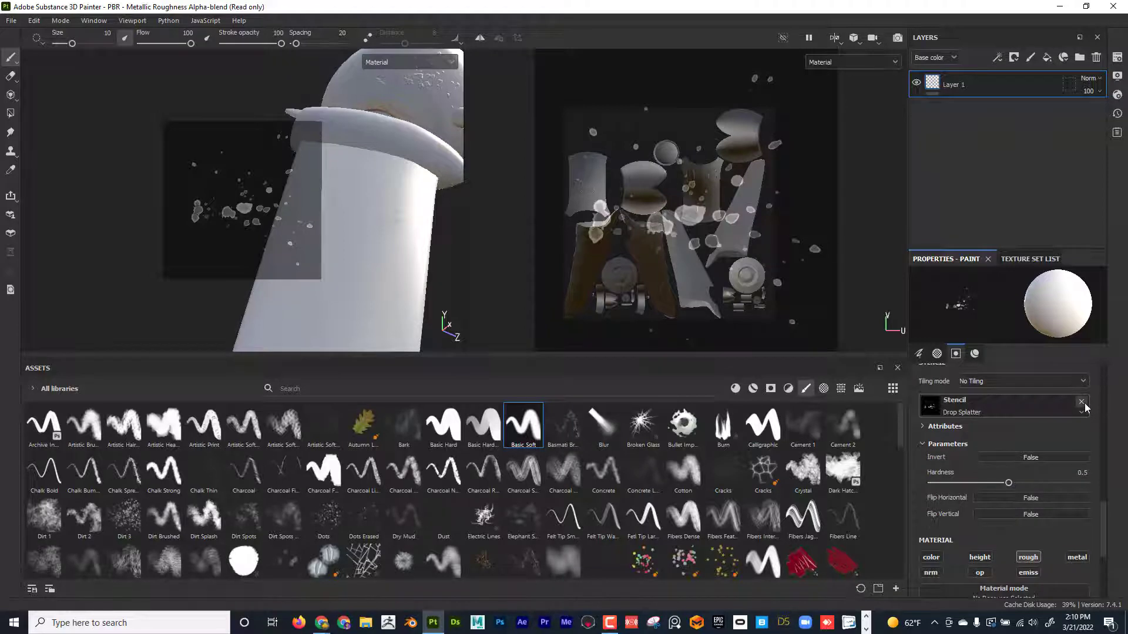
{"action": "left_click", "coordinate": [1081, 403]}
{"action": "mouse_move", "coordinate": [356, 229]}
{"action": "left_mouse_down", "text": "alt"}
{"action": "mouse_move", "coordinate": [325, 274]}
{"action": "mouse_move", "coordinate": [343, 270]}
{"action": "mouse_move", "coordinate": [354, 317]}
{"action": "mouse_move", "coordinate": [372, 294]}
{"action": "mouse_move", "coordinate": [358, 283]}
{"action": "mouse_move", "coordinate": [404, 239]}
{"action": "mouse_move", "coordinate": [287, 231]}
{"action": "mouse_move", "coordinate": [315, 236]}
{"action": "mouse_move", "coordinate": [328, 221]}
{"action": "mouse_move", "coordinate": [252, 215]}
{"action": "left_mouse_up", "text": "alt"}
{"action": "right_click_drag", "start_coordinate": [253, 214], "coordinate": [423, 226], "text": "alt"}
{"action": "mouse_move", "coordinate": [423, 227]}
{"action": "left_mouse_down", "text": "alt"}
{"action": "mouse_move", "coordinate": [294, 184]}
{"action": "mouse_move", "coordinate": [272, 231]}
{"action": "mouse_move", "coordinate": [280, 241]}
{"action": "mouse_move", "coordinate": [146, 282]}
{"action": "mouse_move", "coordinate": [171, 272]}
{"action": "mouse_move", "coordinate": [233, 147]}
{"action": "mouse_move", "coordinate": [251, 262]}
{"action": "mouse_move", "coordinate": [289, 307]}
{"action": "mouse_move", "coordinate": [253, 258]}
{"action": "mouse_move", "coordinate": [232, 253]}
{"action": "mouse_move", "coordinate": [269, 289]}
{"action": "mouse_move", "coordinate": [330, 265]}
{"action": "mouse_move", "coordinate": [310, 269]}
{"action": "mouse_move", "coordinate": [324, 218]}
{"action": "left_mouse_up", "text": "alt"}
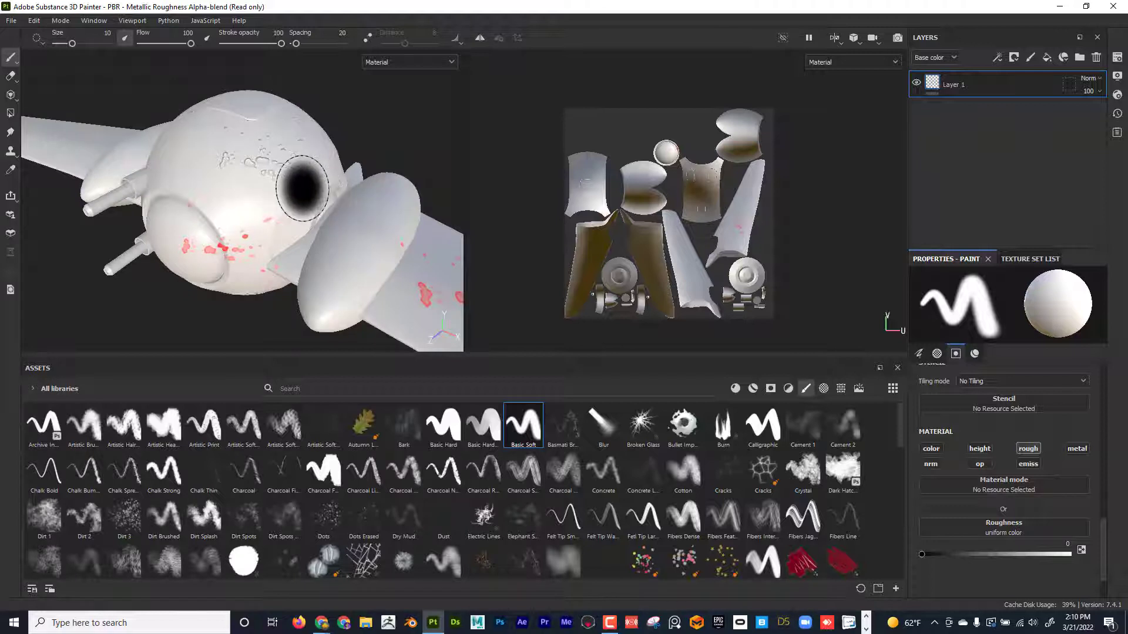
{"action": "right_click_drag", "start_coordinate": [343, 221], "coordinate": [220, 202], "text": "alt"}
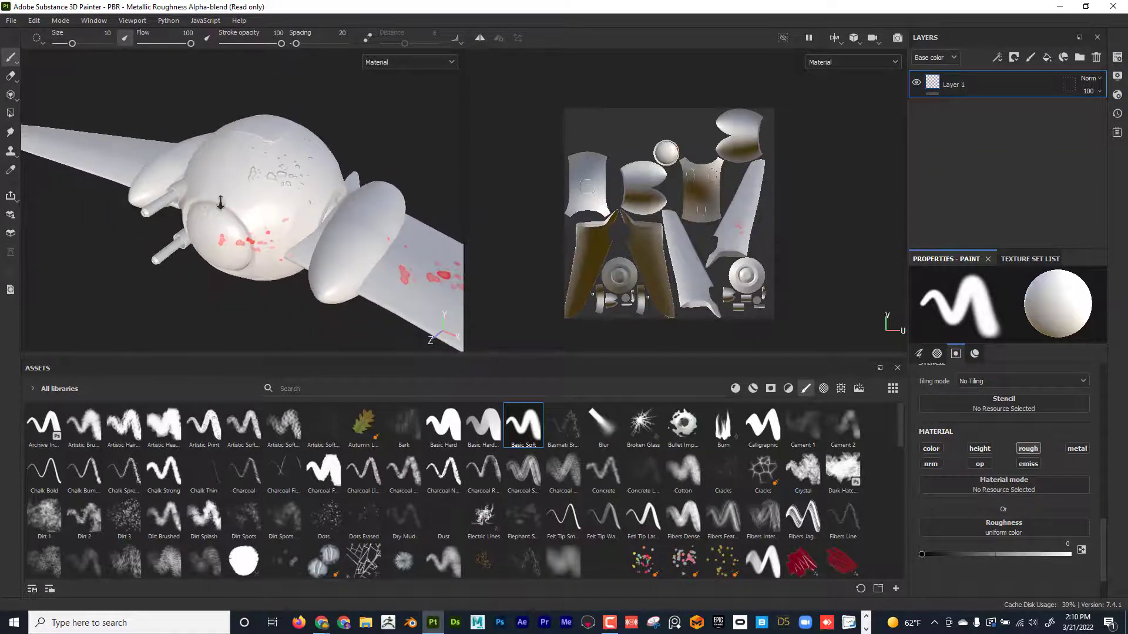
{"action": "left_click_drag", "start_coordinate": [220, 203], "coordinate": [247, 211], "text": "alt"}
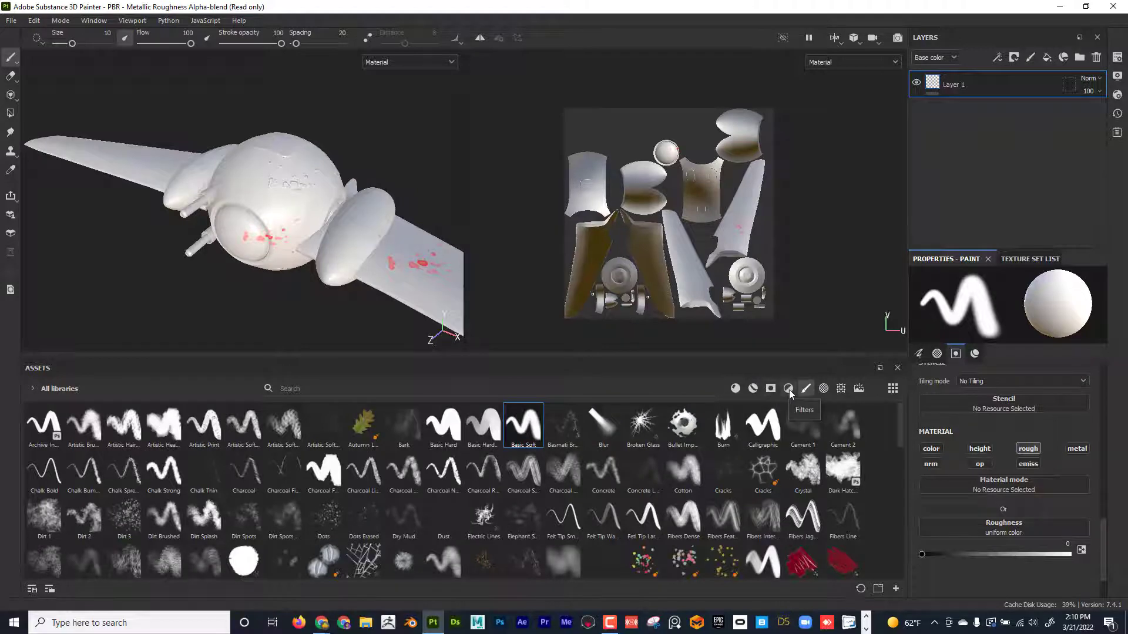
Show the alpha assets and load the Arrow Circle alpha as the brush's stencil, placed over the wing
{"action": "left_click", "coordinate": [824, 389]}
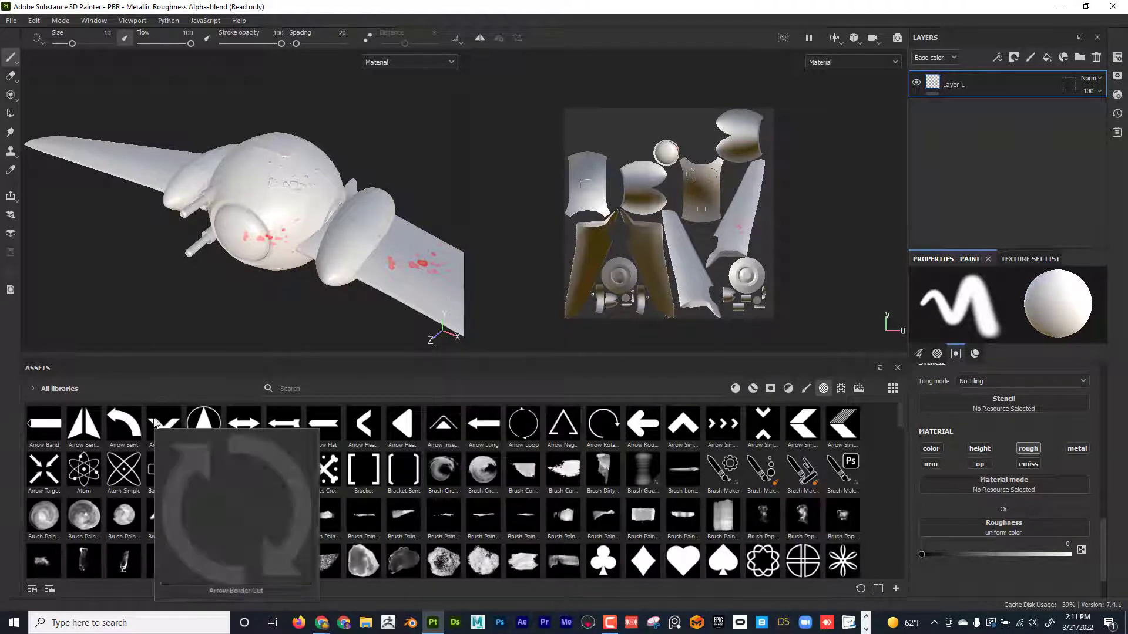
{"action": "mouse_move", "coordinate": [210, 424]}
{"action": "left_click_drag", "start_coordinate": [210, 424], "coordinate": [1006, 405]}
{"action": "mouse_move", "coordinate": [272, 201]}
{"action": "left_mouse_down", "text": "alt"}
{"action": "mouse_move", "coordinate": [287, 222]}
{"action": "mouse_move", "coordinate": [283, 241]}
{"action": "mouse_move", "coordinate": [341, 220]}
{"action": "left_mouse_up", "text": "alt"}
Limit the brush material to the color channel and paint the red circled arrow through the stencil across the wing and pod
{"action": "scroll", "coordinate": [992, 481], "scroll_direction": "up", "scroll_amount": 8}
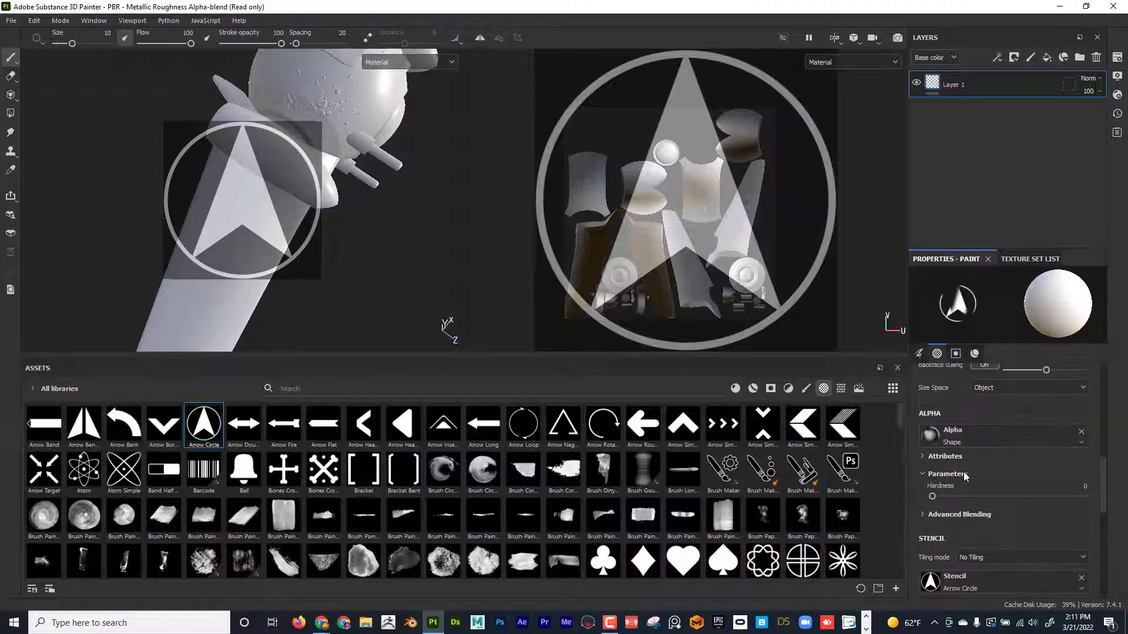
{"action": "scroll", "coordinate": [971, 466], "scroll_direction": "down", "scroll_amount": 5}
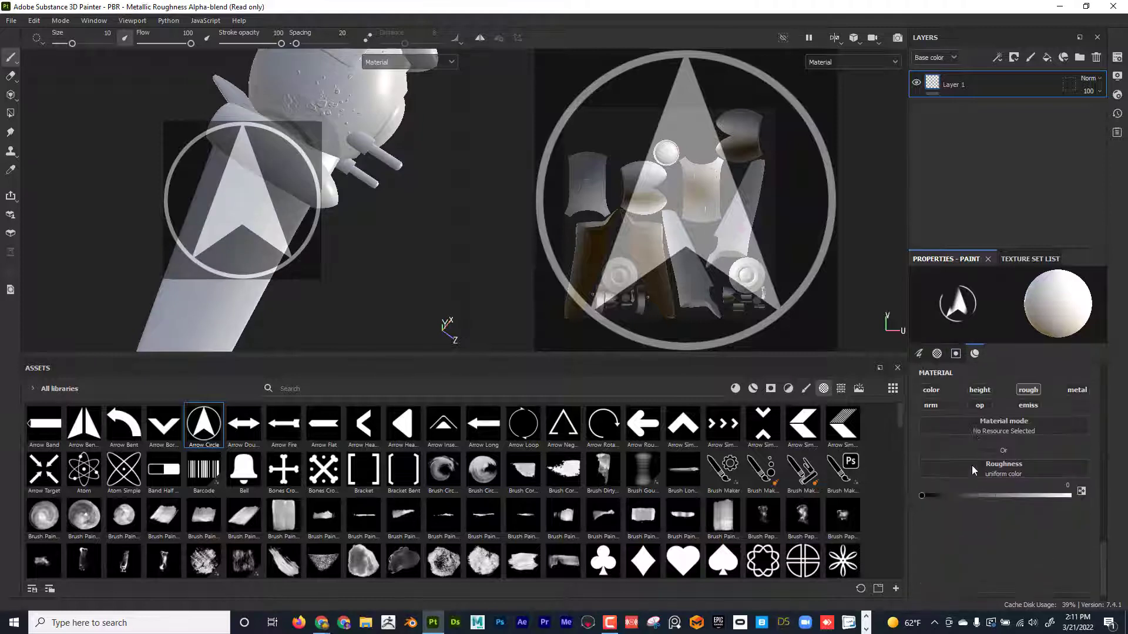
{"action": "left_click", "coordinate": [1029, 390]}
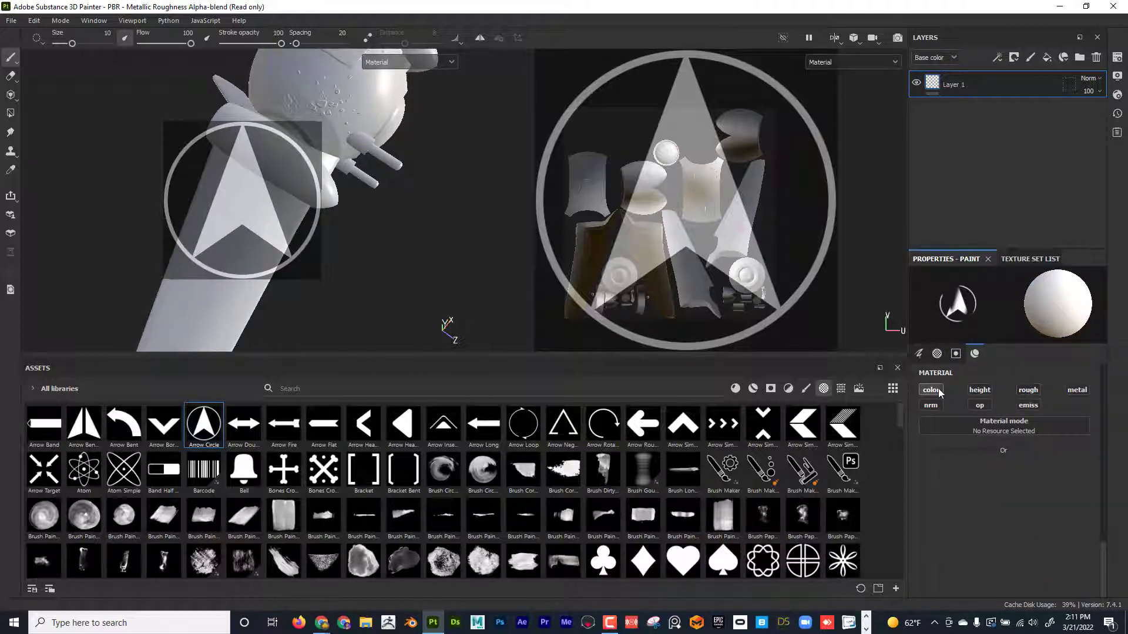
{"action": "left_click", "coordinate": [932, 390]}
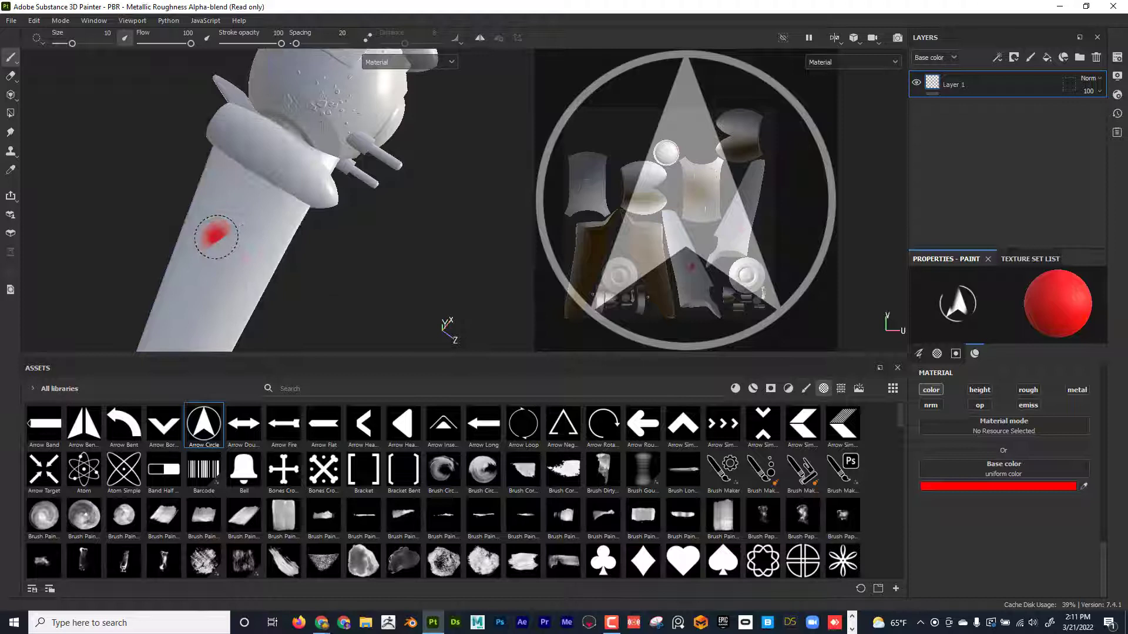
{"action": "mouse_move", "coordinate": [214, 235]}
{"action": "left_mouse_down"}
{"action": "mouse_move", "coordinate": [252, 216]}
{"action": "mouse_move", "coordinate": [263, 179]}
{"action": "left_mouse_up"}
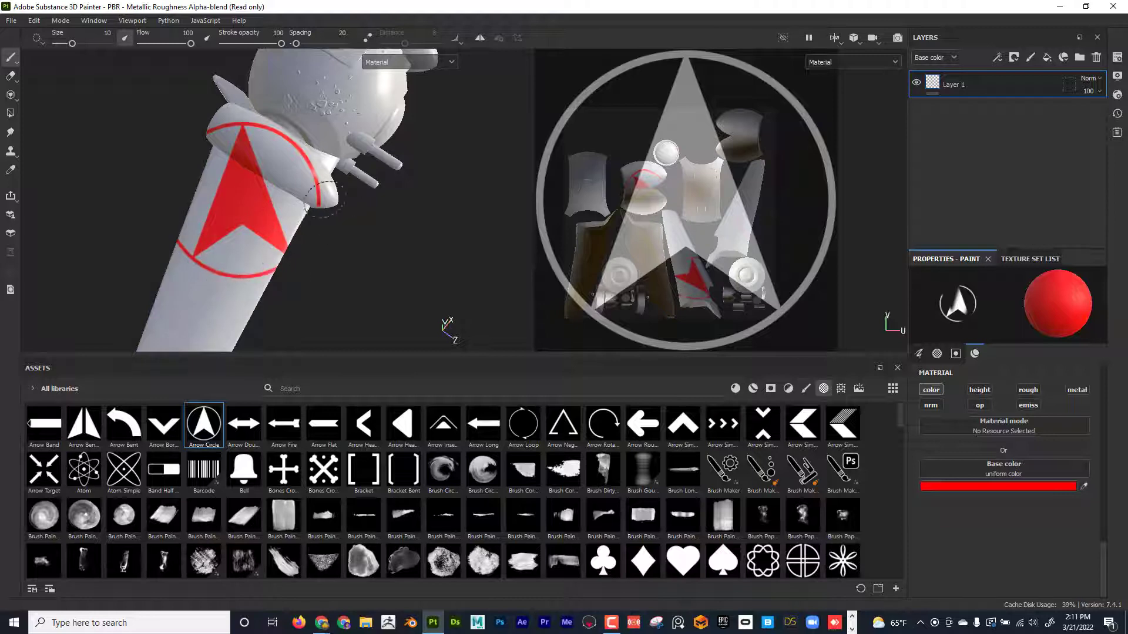
{"action": "left_click_drag", "start_coordinate": [302, 175], "coordinate": [361, 164]}
Scale down and rotate the Arrow Circle stencil with the ship's underside in view
{"action": "scroll", "coordinate": [317, 163], "scroll_direction": "down", "scroll_amount": 2}
{"action": "mouse_move", "coordinate": [230, 222]}
{"action": "left_mouse_down", "text": "alt"}
{"action": "mouse_move", "coordinate": [312, 183]}
{"action": "mouse_move", "coordinate": [350, 224]}
{"action": "left_mouse_up", "text": "alt"}
{"action": "key", "text": "s"}
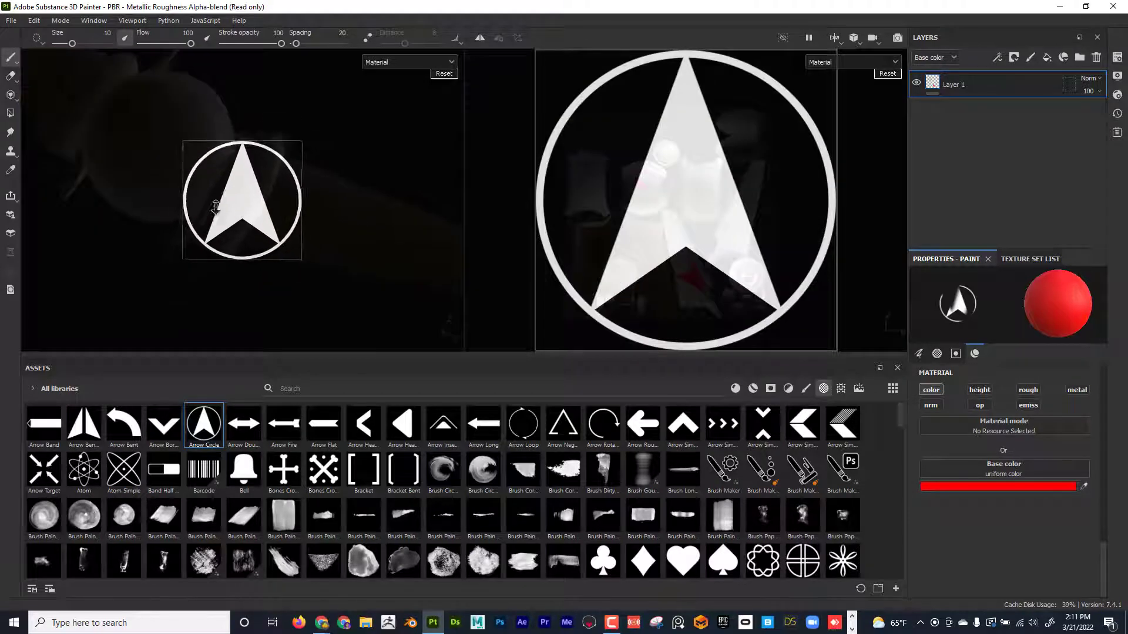
{"action": "right_click_drag", "start_coordinate": [122, 201], "coordinate": [156, 205]}
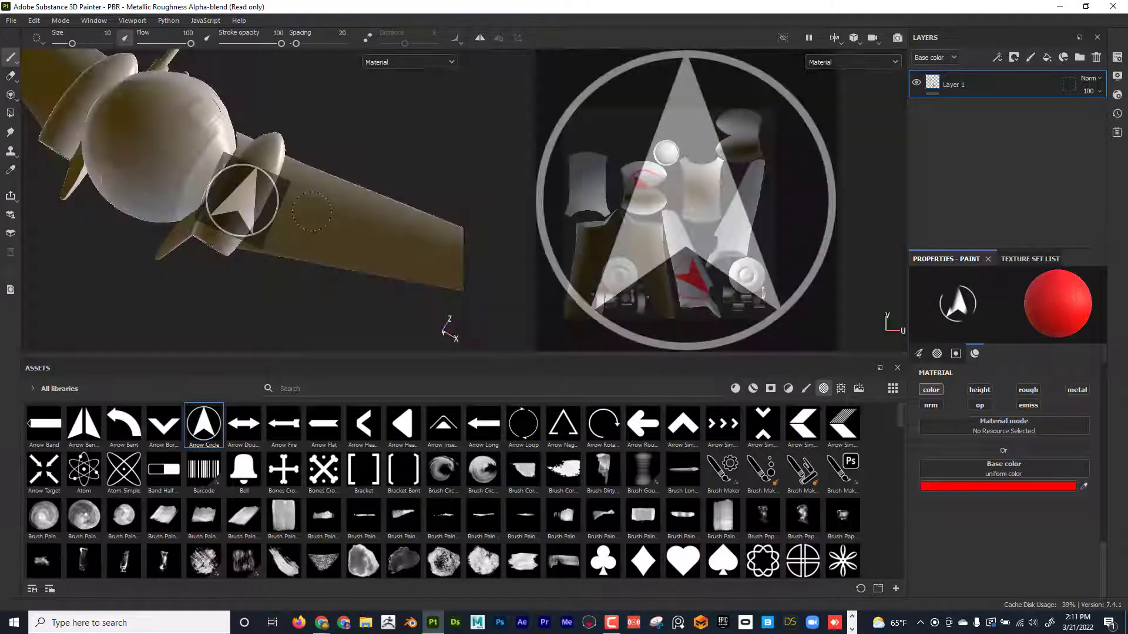
Paint the red circled arrow through the stencil on the undersides of both wings
{"action": "middle_click_drag", "start_coordinate": [361, 187], "coordinate": [279, 169], "text": "alt"}
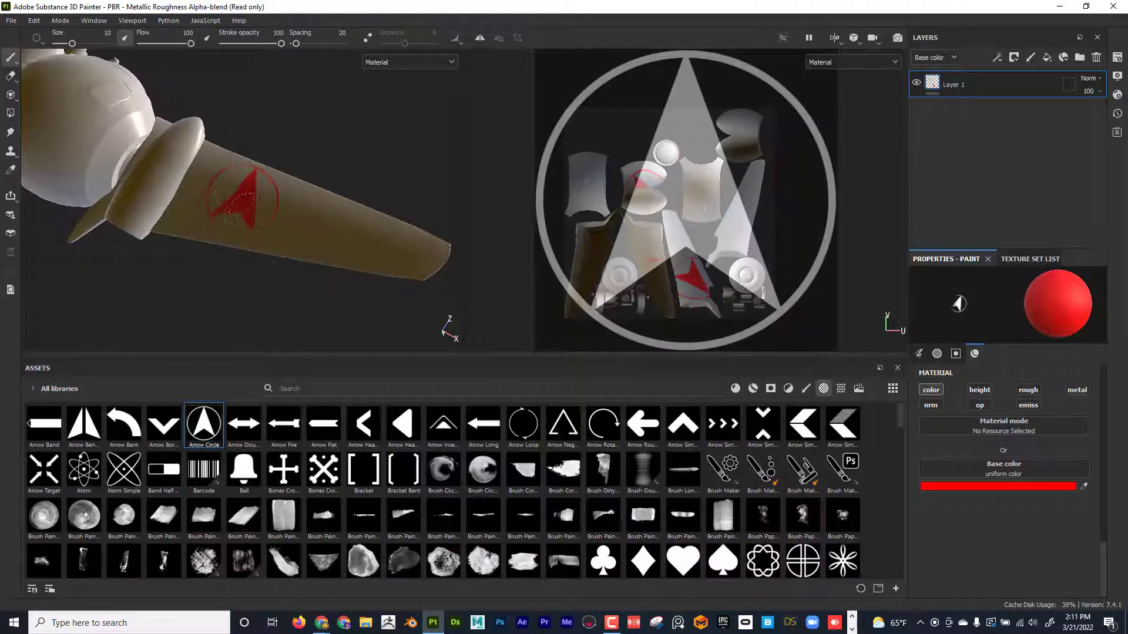
{"action": "scroll", "coordinate": [368, 247], "scroll_direction": "down", "scroll_amount": 3}
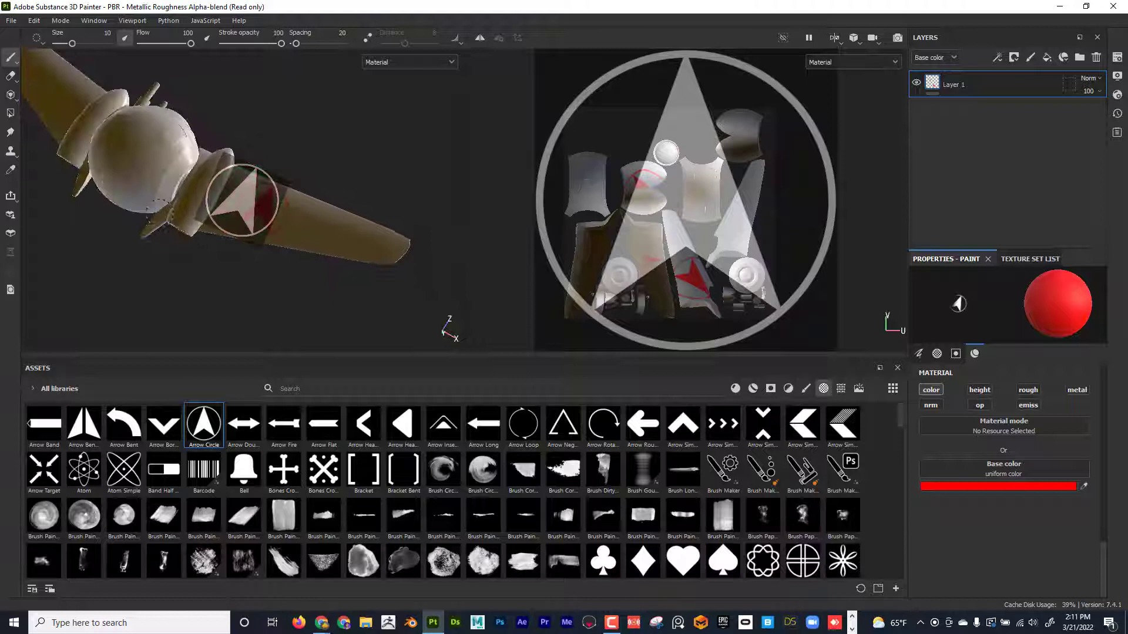
{"action": "middle_click_drag", "start_coordinate": [367, 247], "coordinate": [446, 272], "text": "alt"}
{"action": "mouse_move", "coordinate": [447, 271]}
{"action": "left_mouse_down", "text": "alt"}
{"action": "mouse_move", "coordinate": [370, 254]}
{"action": "mouse_move", "coordinate": [322, 262]}
{"action": "mouse_move", "coordinate": [289, 286]}
{"action": "mouse_move", "coordinate": [239, 232]}
{"action": "left_mouse_up", "text": "alt"}
{"action": "right_click_drag", "start_coordinate": [239, 233], "coordinate": [286, 256], "text": "alt"}
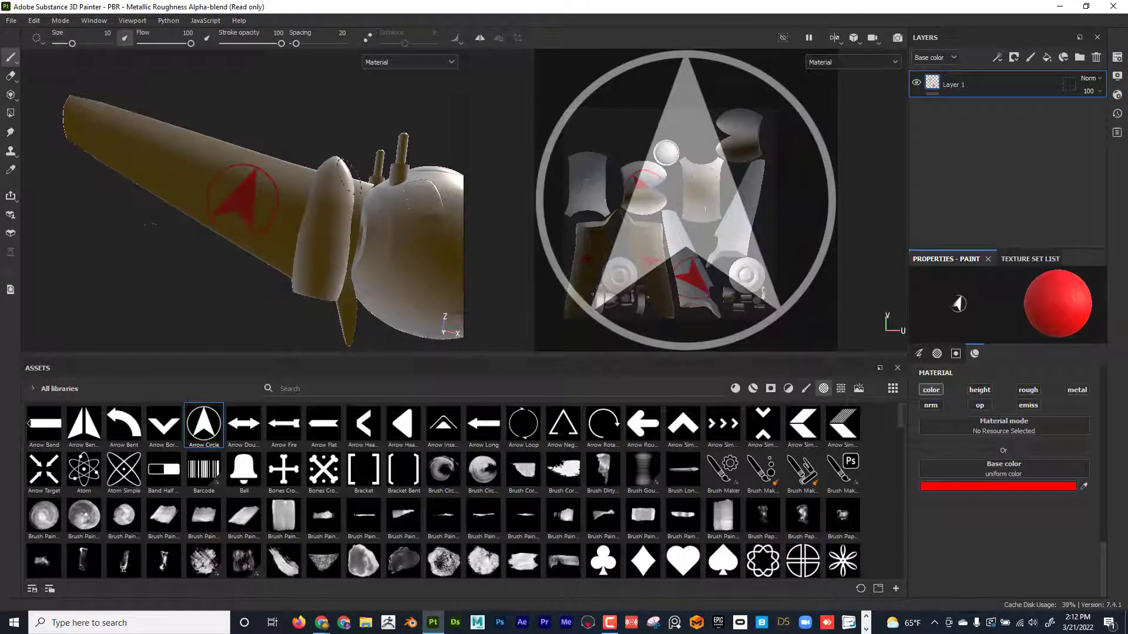
{"action": "left_click_drag", "start_coordinate": [344, 336], "coordinate": [141, 283], "text": "alt"}
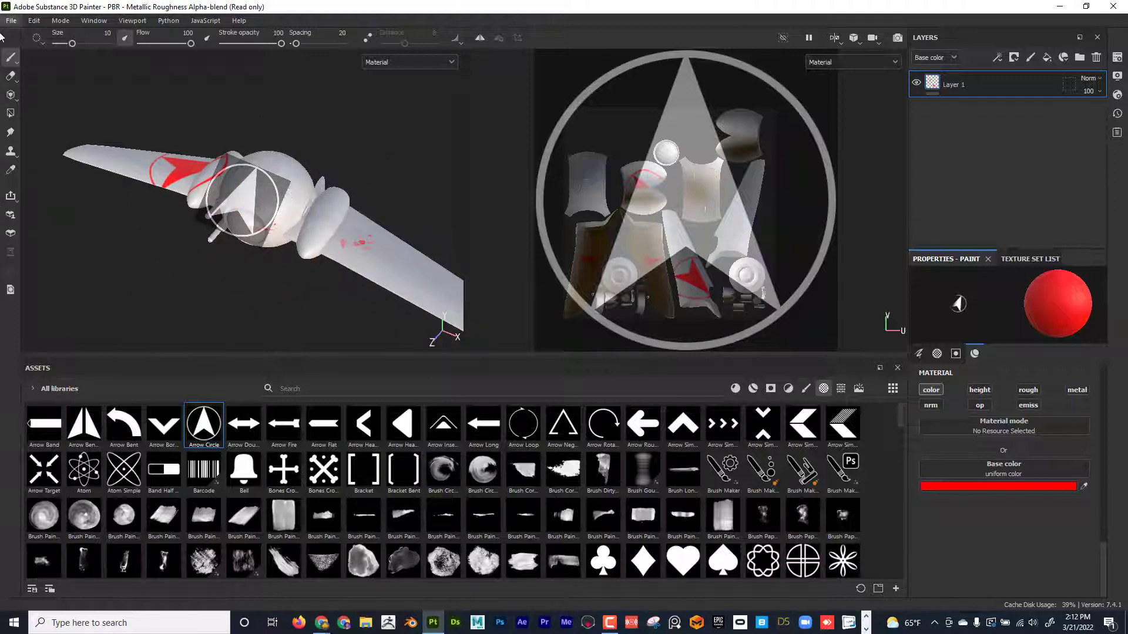